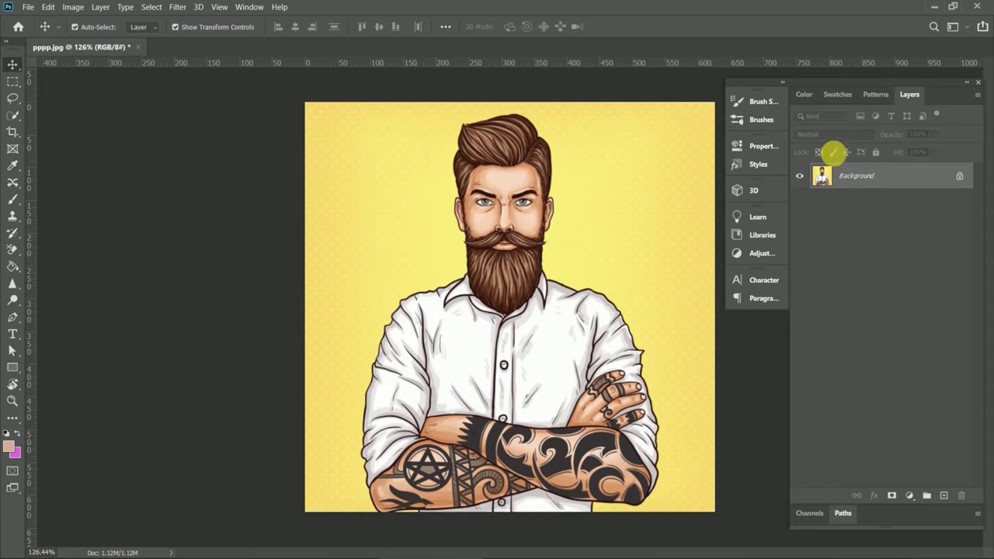
# Step: Duplicate the Background as Layer 1, hide the original, and make Layer 1 active with Object Selection
pyautogui.hotkey('ctrl', 'j')
pyautogui.click(801, 202)
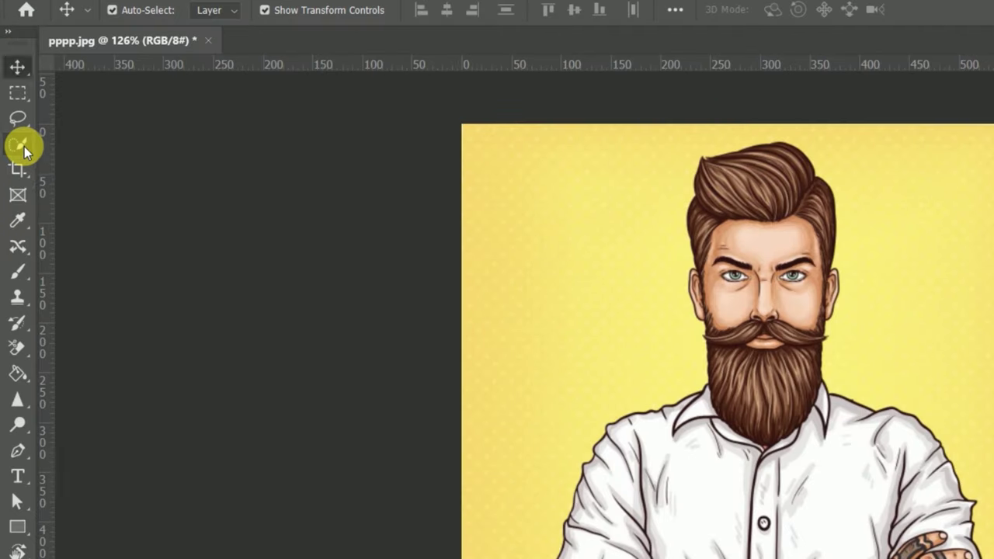
pyautogui.click(21, 146)
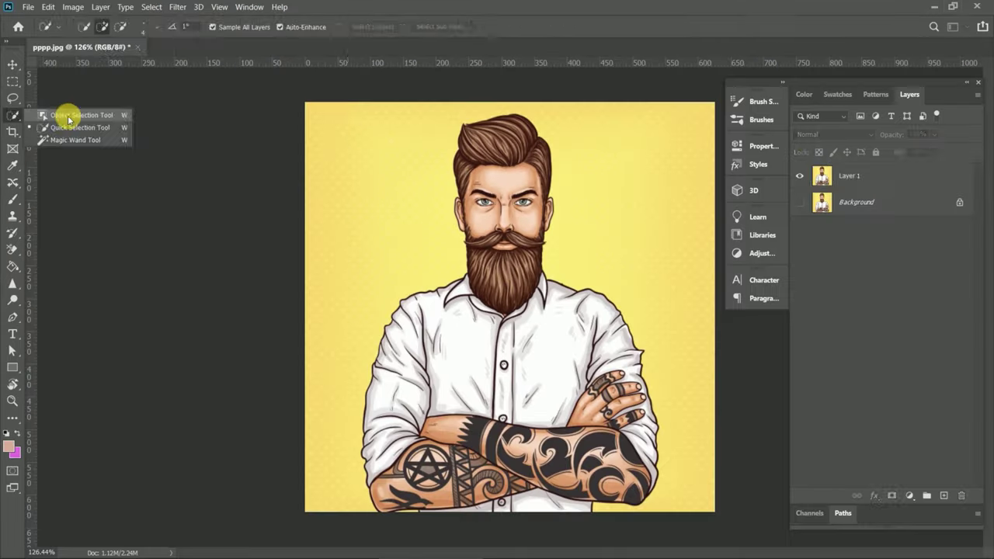
pyautogui.click(104, 148)
pyautogui.click(849, 176)
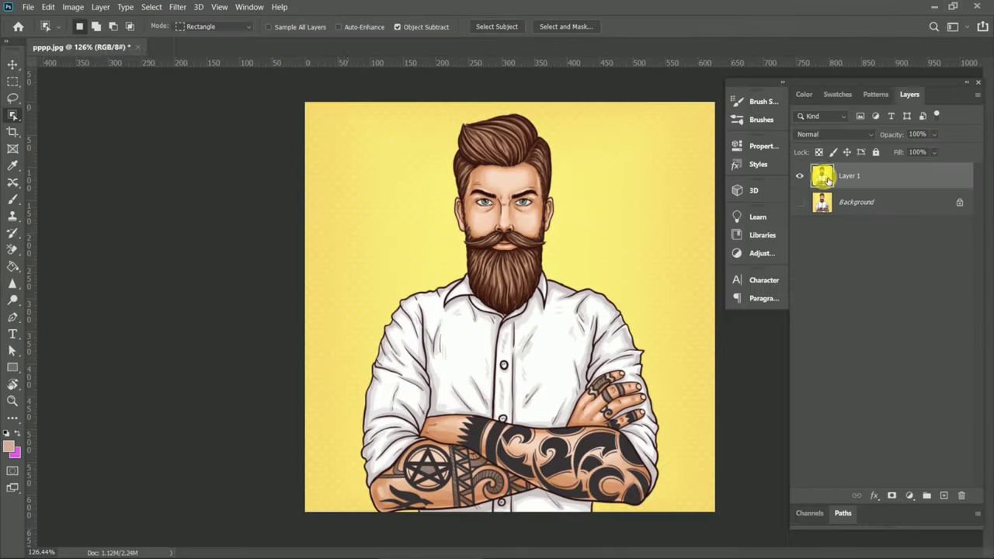
# Step: Object-select the bearded man, copy him to Layer 2, and hide the yellow-background Layer 1
pyautogui.moveTo(347, 108); pyautogui.dragTo(691, 524)
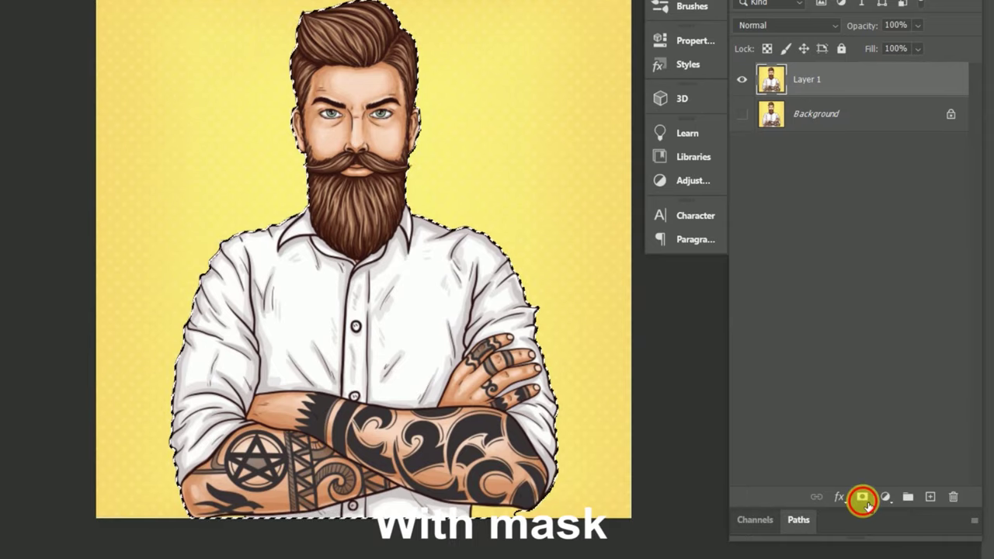
pyautogui.click(863, 500)
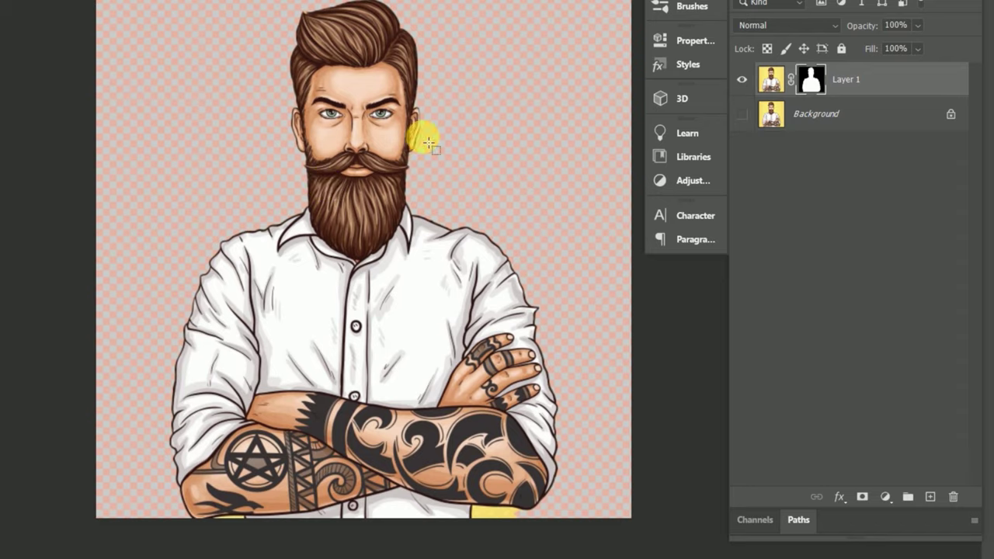
pyautogui.hotkey('ctrl', 'z')
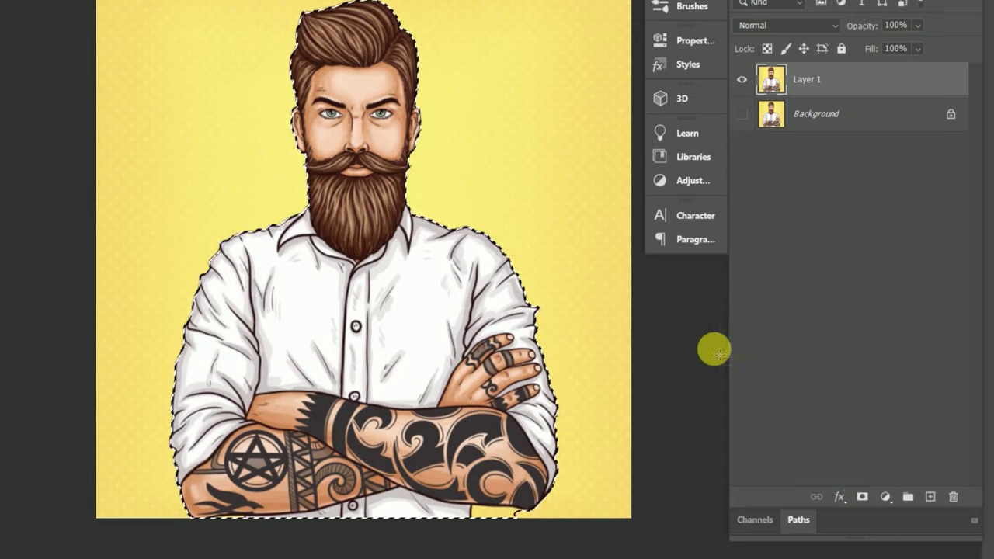
pyautogui.hotkey('ctrl', 'j')
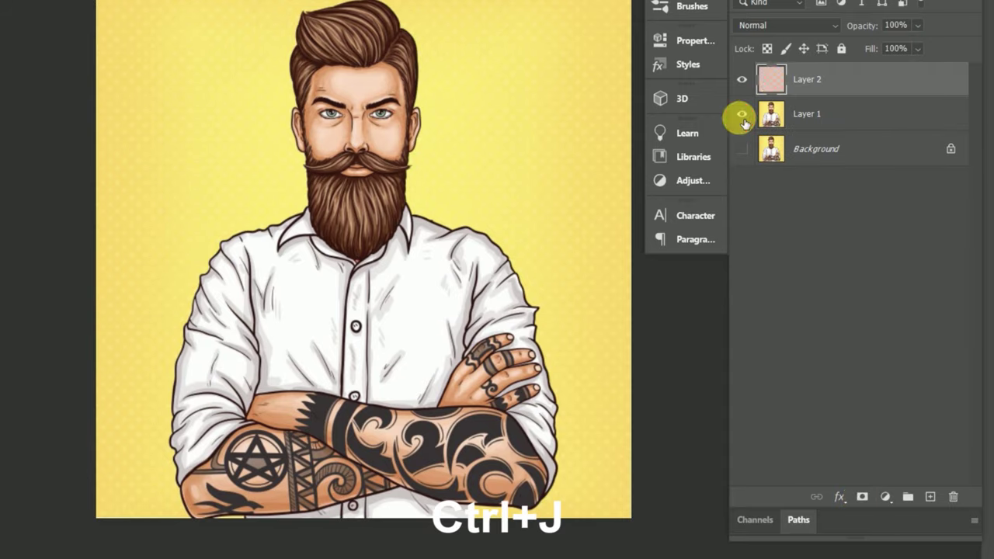
pyautogui.click(743, 113)
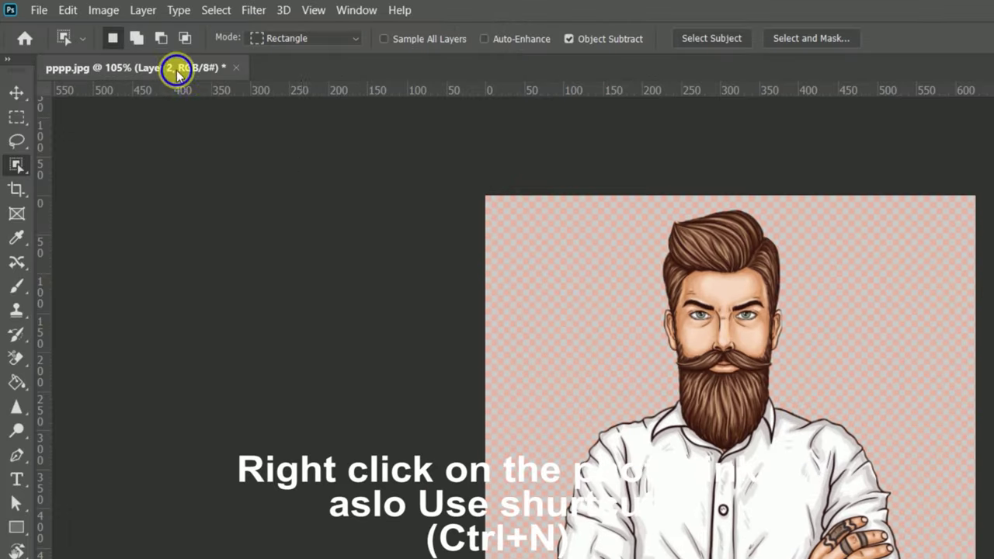
# Step: Create a new blank document sized 1200 x 1200 px from the tab's New Document option
pyautogui.rightClick(124, 47)
pyautogui.click(225, 175)
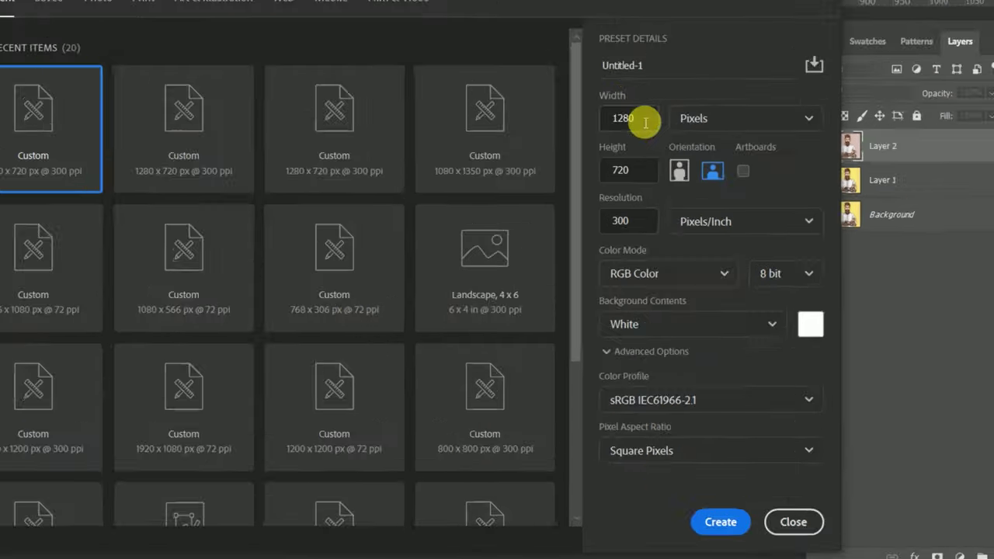
pyautogui.click(666, 158)
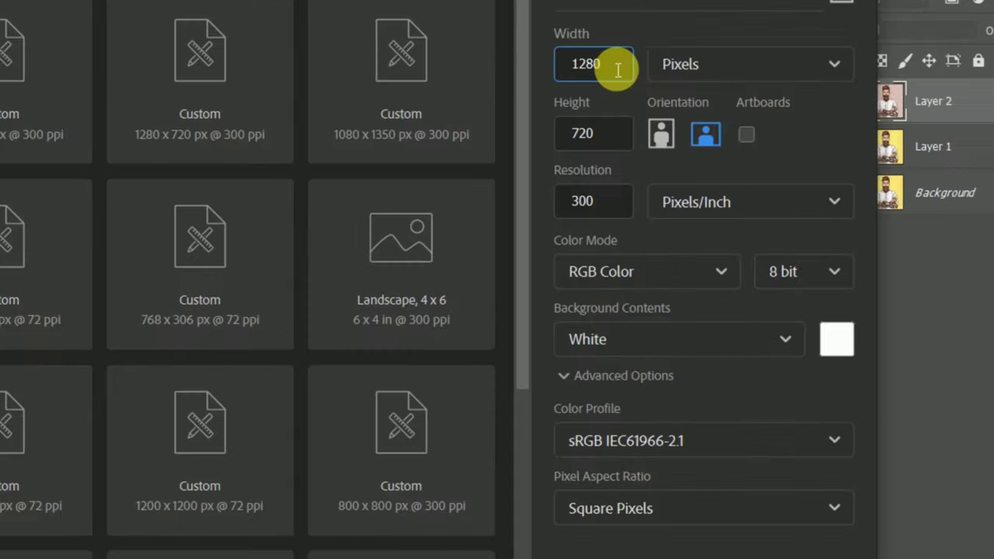
pyautogui.write('2')
pyautogui.press('BackSpace')
pyautogui.write('12')
pyautogui.write('00')
pyautogui.doubleClick(609, 135)
pyautogui.press('BackSpace')
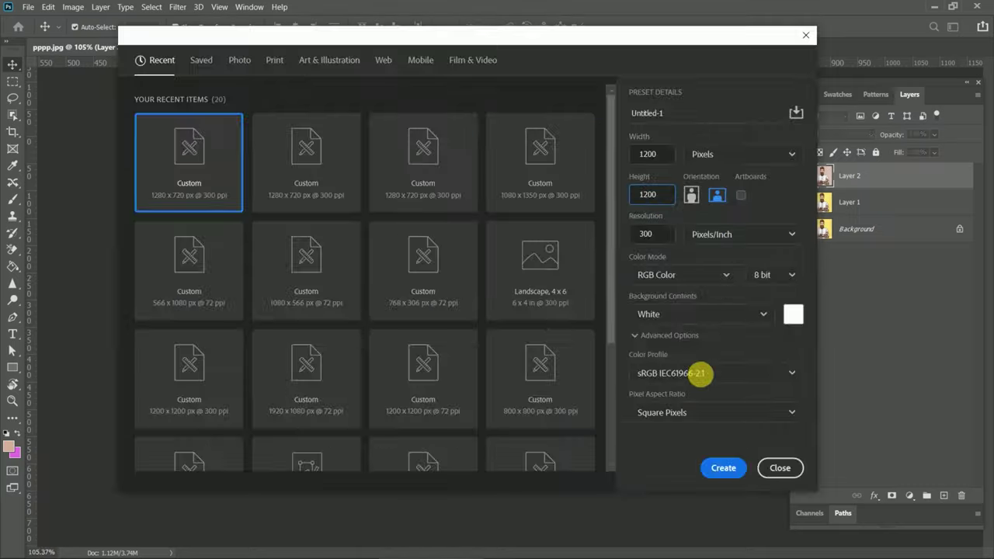
pyautogui.press('Return')
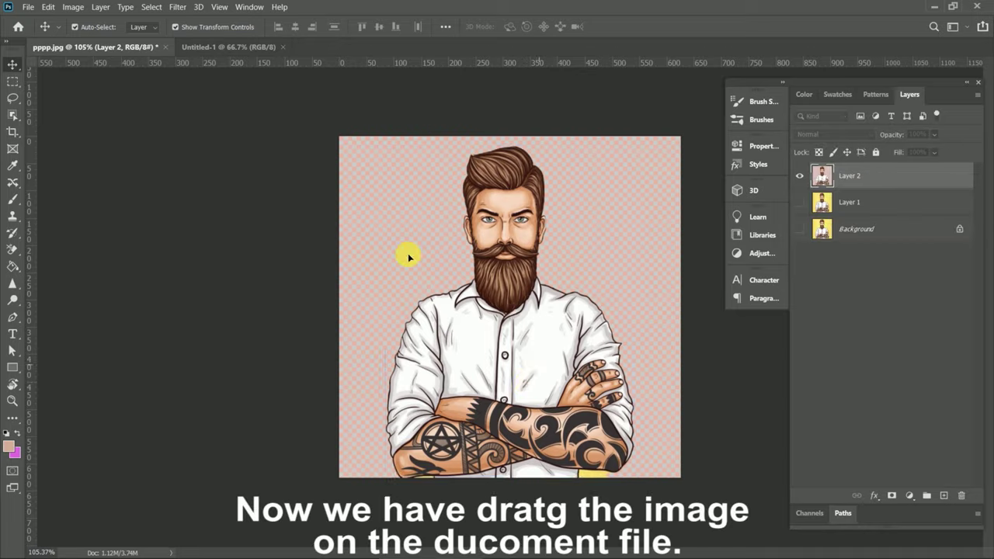
# Step: Move the cut-out man into Untitled-1, convert him to a smart object, and scale to about 130%
pyautogui.moveTo(409, 255)
pyautogui.mouseDown()
pyautogui.moveTo(246, 74)
pyautogui.moveTo(475, 360)
pyautogui.mouseUp()
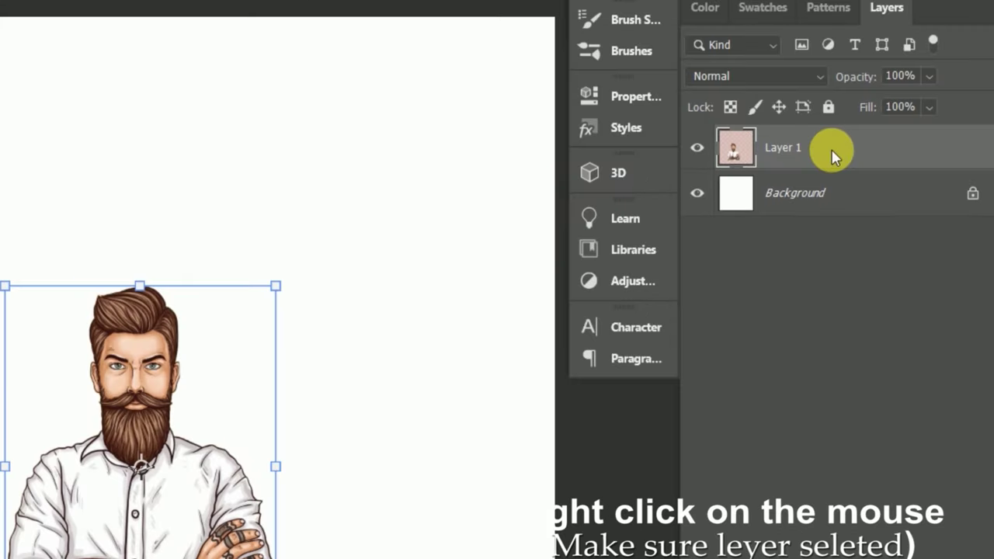
pyautogui.rightClick(835, 155)
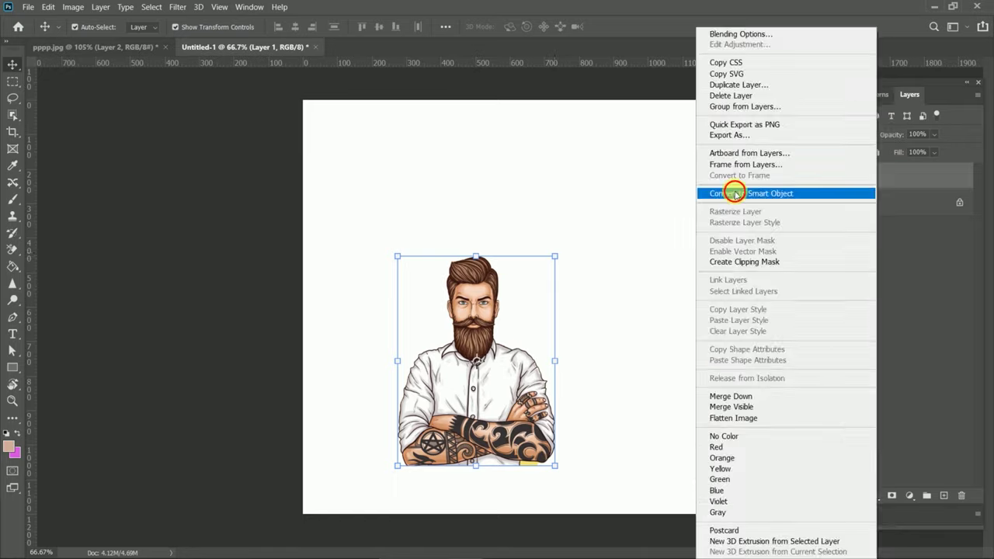
pyautogui.click(735, 194)
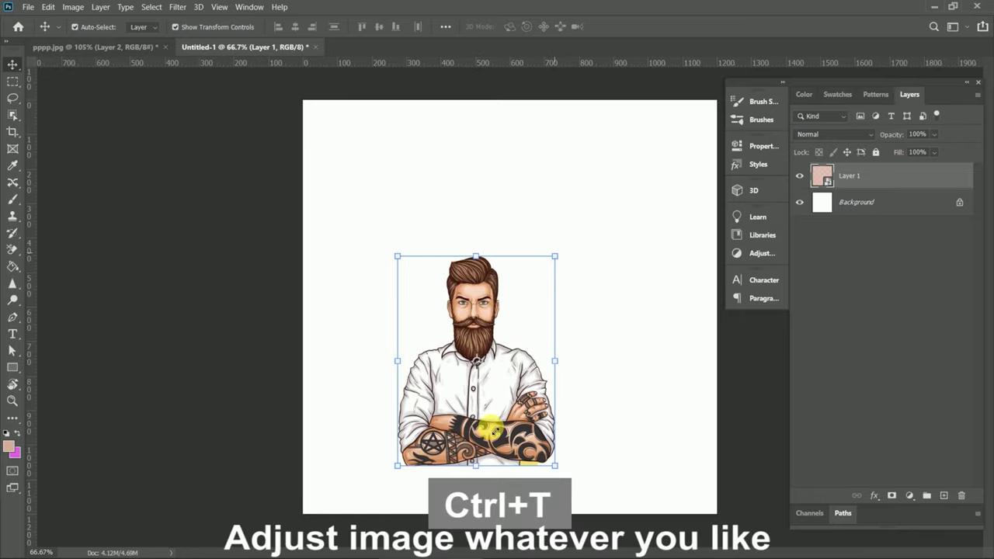
pyautogui.moveTo(491, 420); pyautogui.dragTo(511, 338)
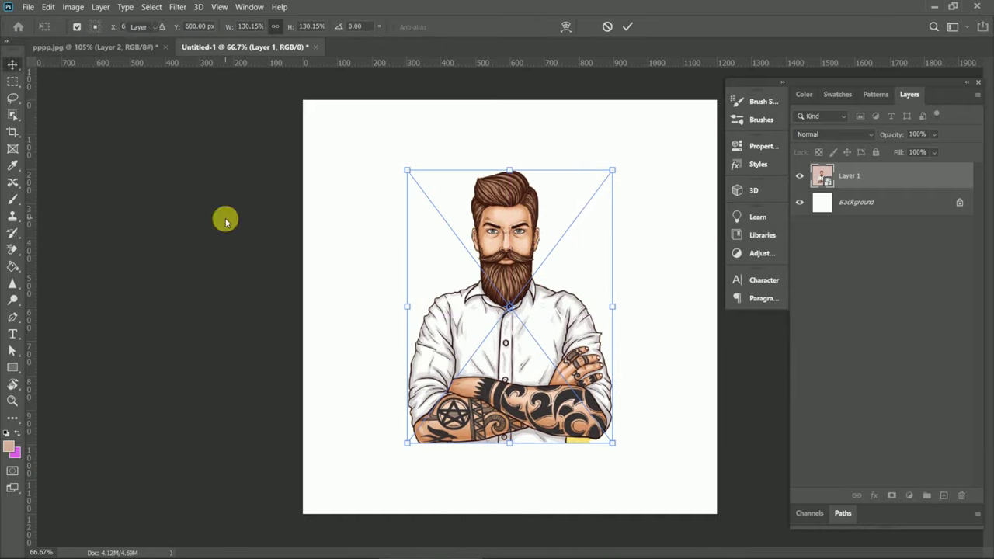
pyautogui.press('Return')
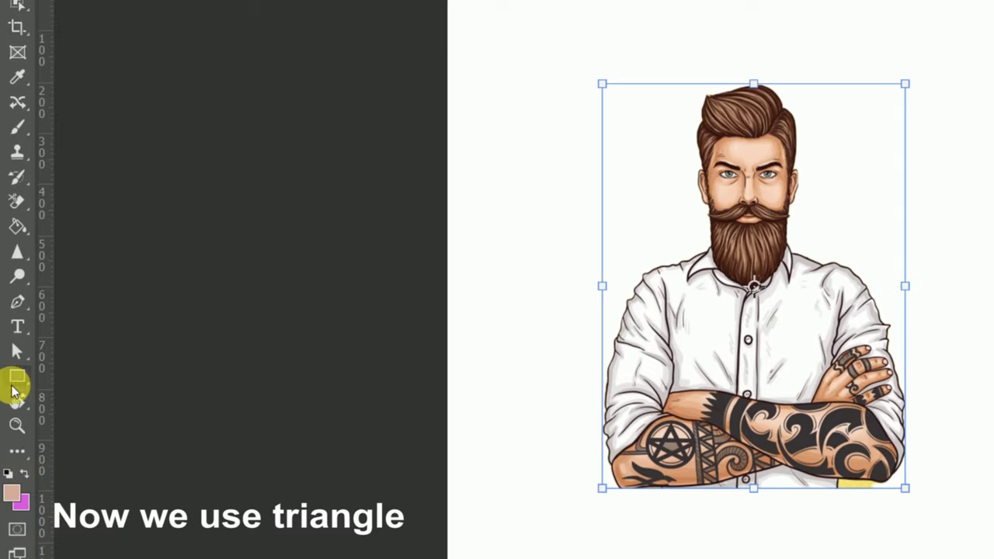
# Step: Draw a large rectangle over the man and give it a solid cyan fill
pyautogui.click(17, 373)
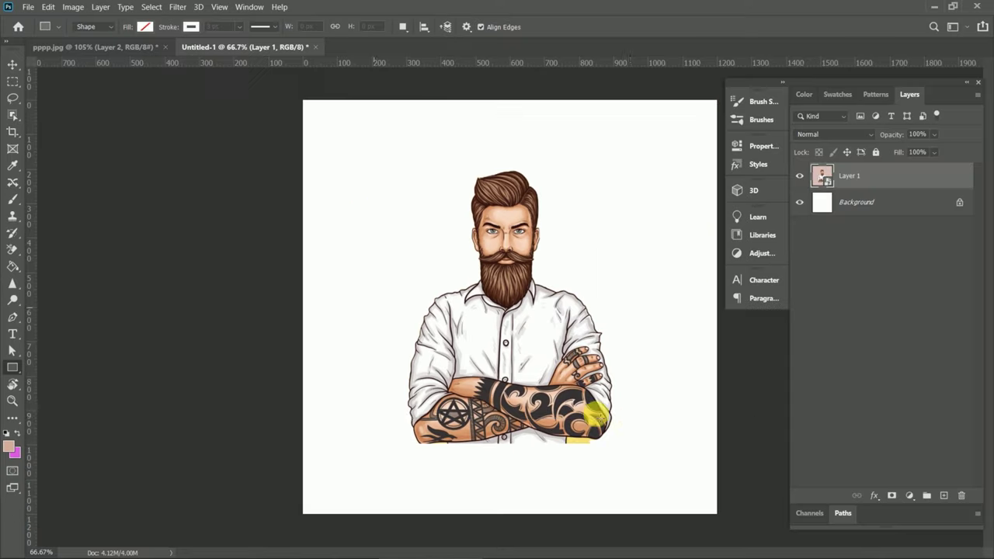
pyautogui.moveTo(355, 158); pyautogui.dragTo(634, 422)
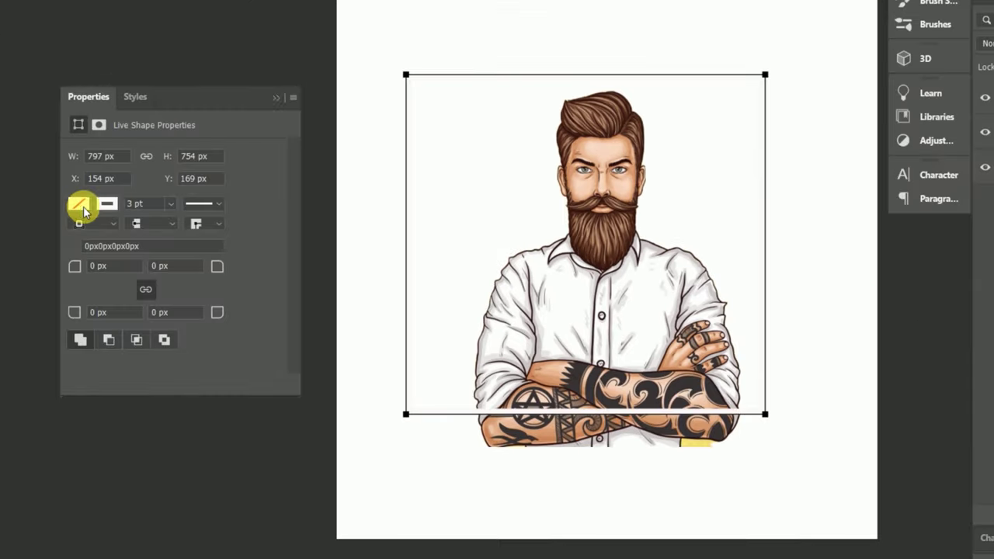
pyautogui.click(78, 205)
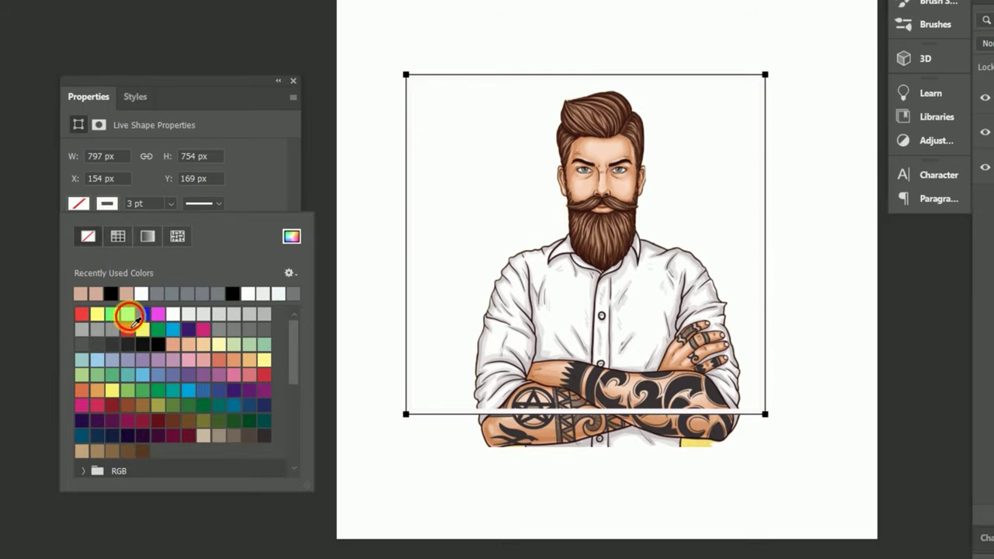
pyautogui.click(129, 314)
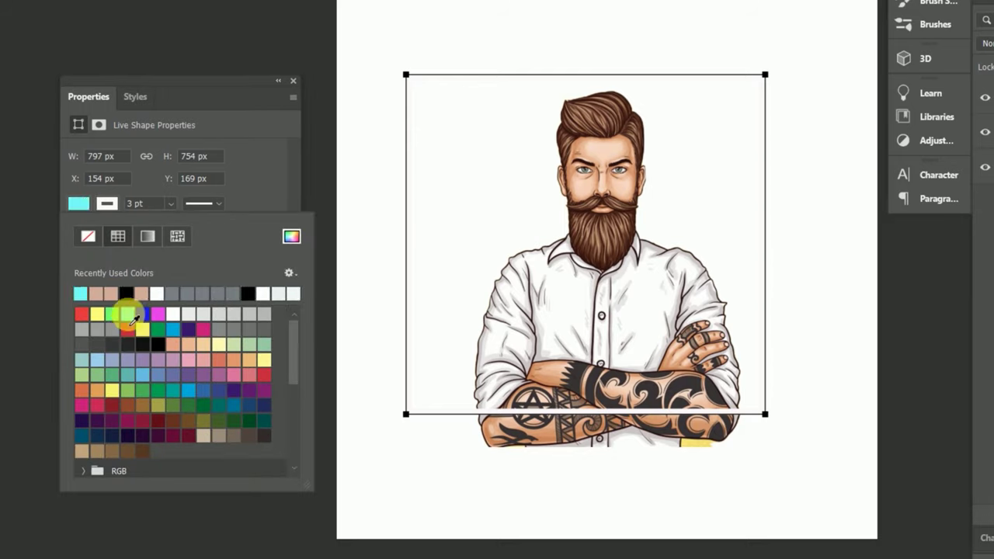
pyautogui.click(151, 210)
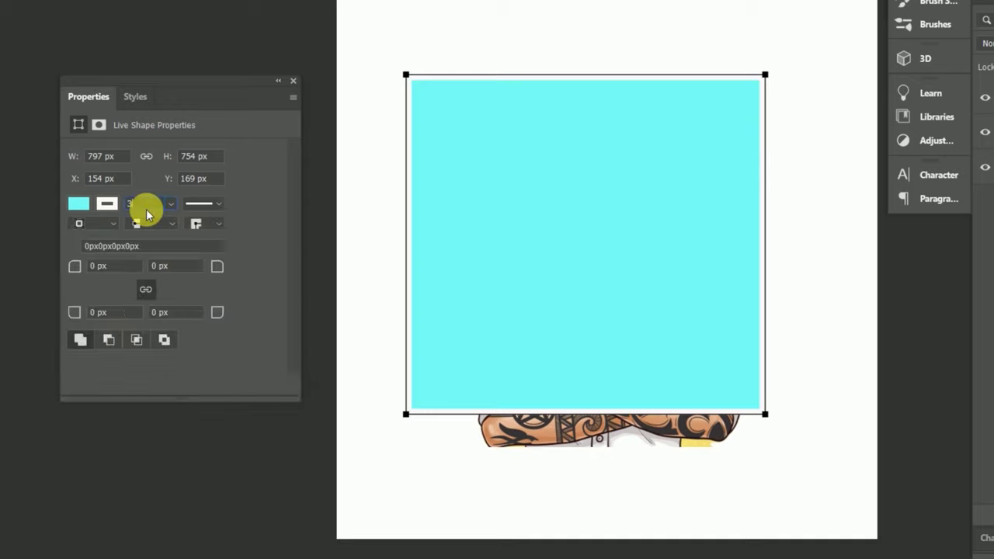
# Step: Set the cyan rectangle's stroke to 0 pt and its size to 700 x 700 px
pyautogui.write('0')
pyautogui.press('Return')
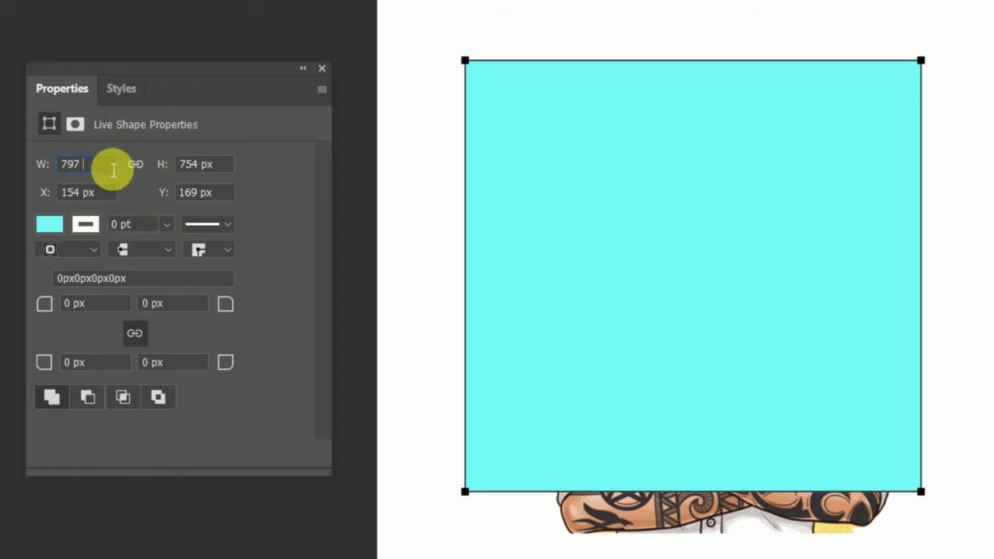
pyautogui.write('00')
pyautogui.click(225, 166)
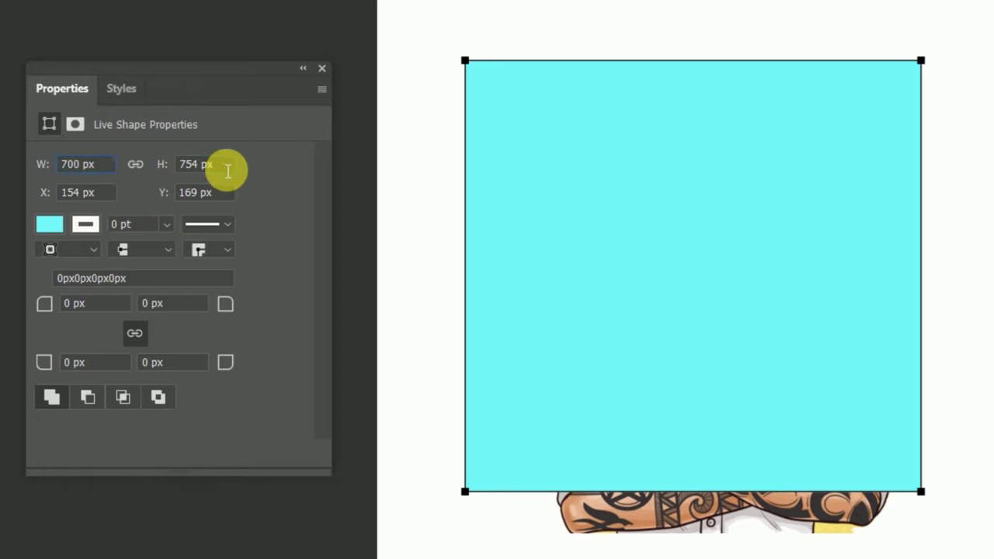
pyautogui.press('BackSpace')
pyautogui.write('700')
pyautogui.press('Return')
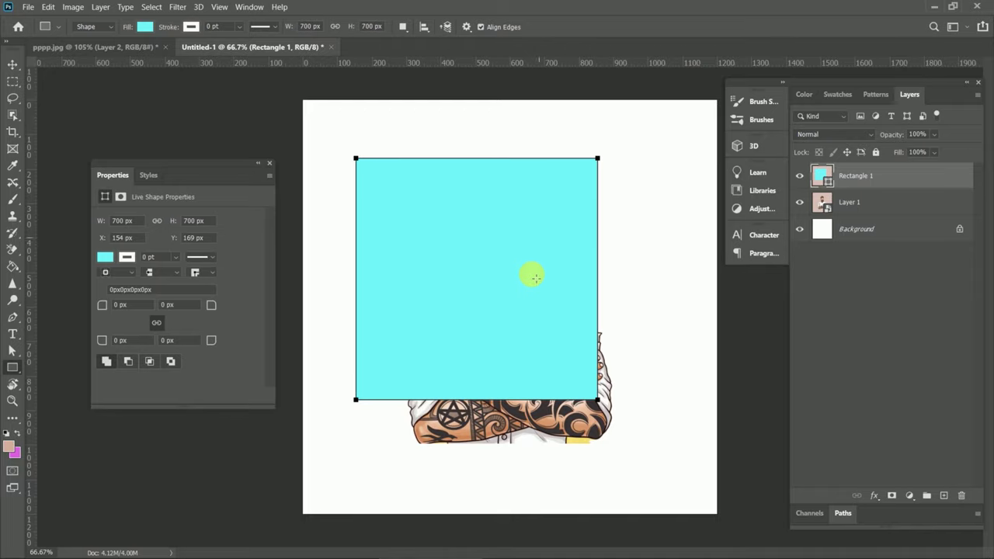
# Step: Delete the cyan square's bottom-right anchor point to turn it into a triangle
pyautogui.press('p')
pyautogui.rightClick(12, 317)
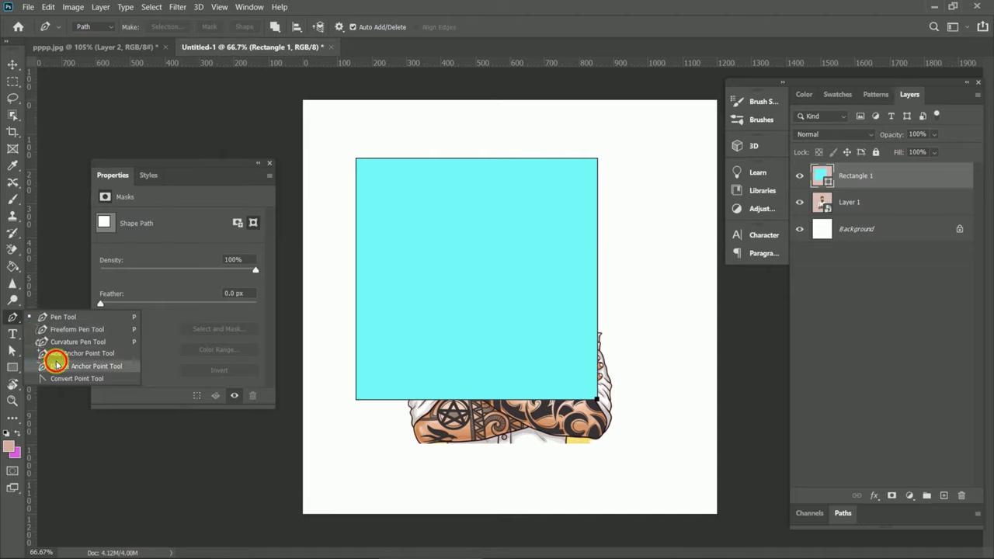
pyautogui.click(42, 366)
pyautogui.press('ctrl')
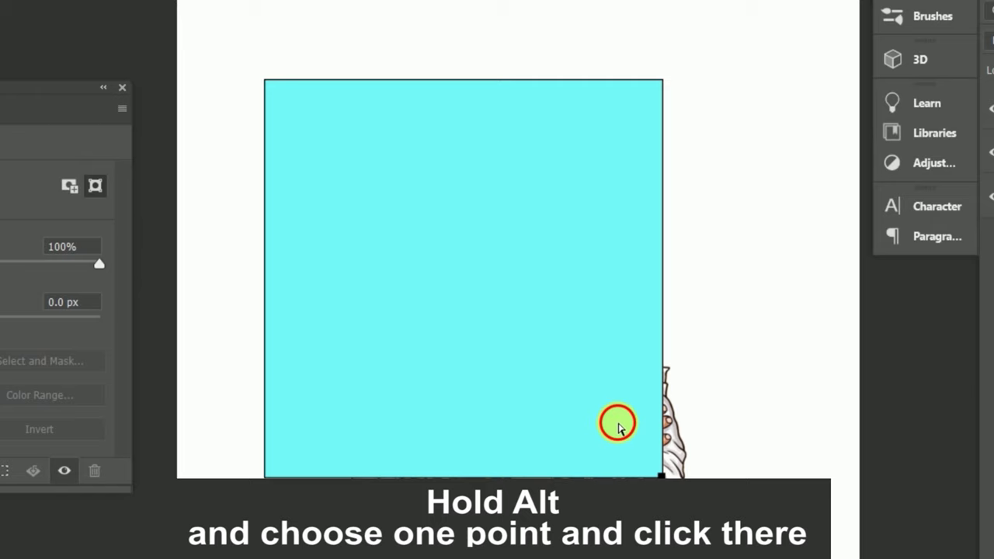
pyautogui.keyDown('alt'); pyautogui.click(617, 422); pyautogui.keyUp('alt')
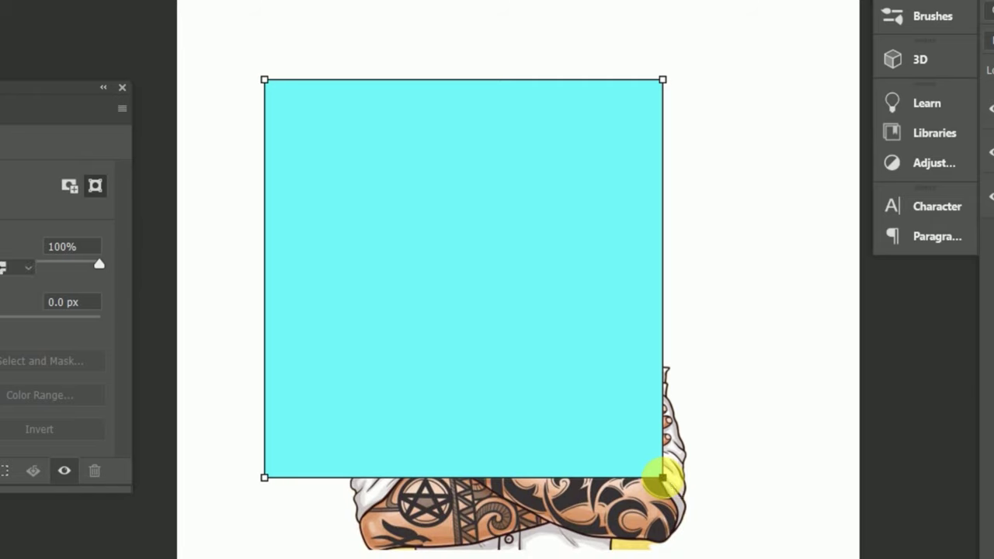
pyautogui.click(663, 478)
pyautogui.click(662, 477)
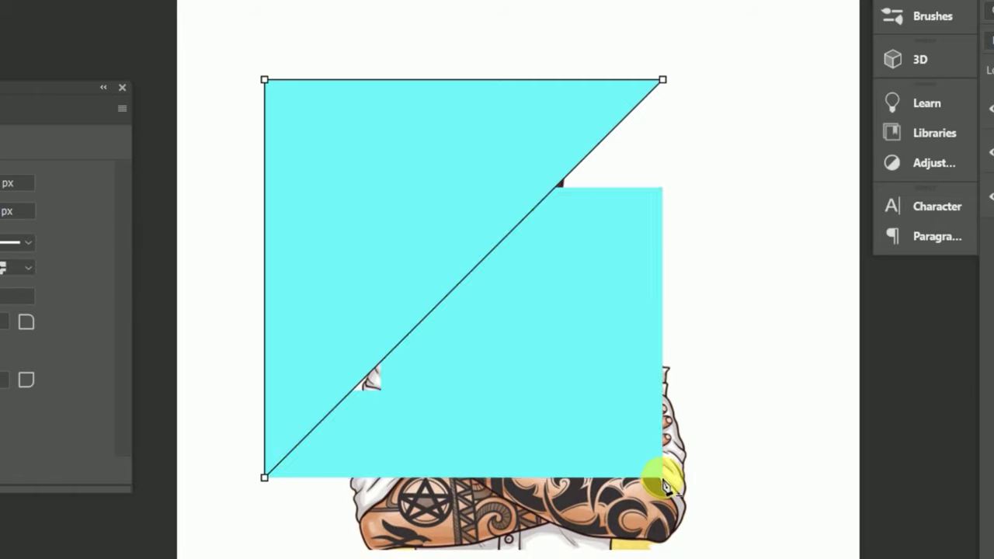
pyautogui.hotkey('ctrl', 't')
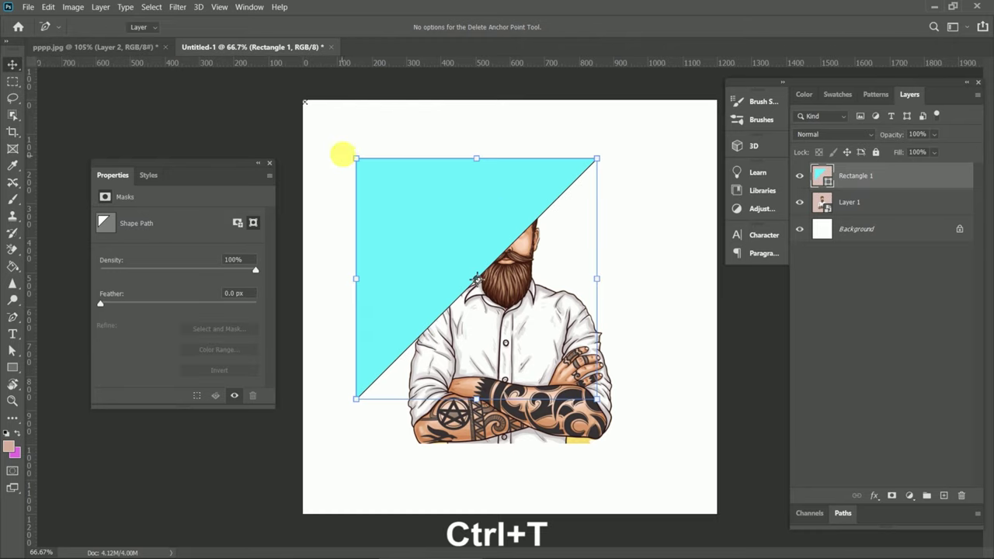
# Step: Rotate the cyan triangle to point downward, stretch it to about 126% height, and centre it
pyautogui.press('v')
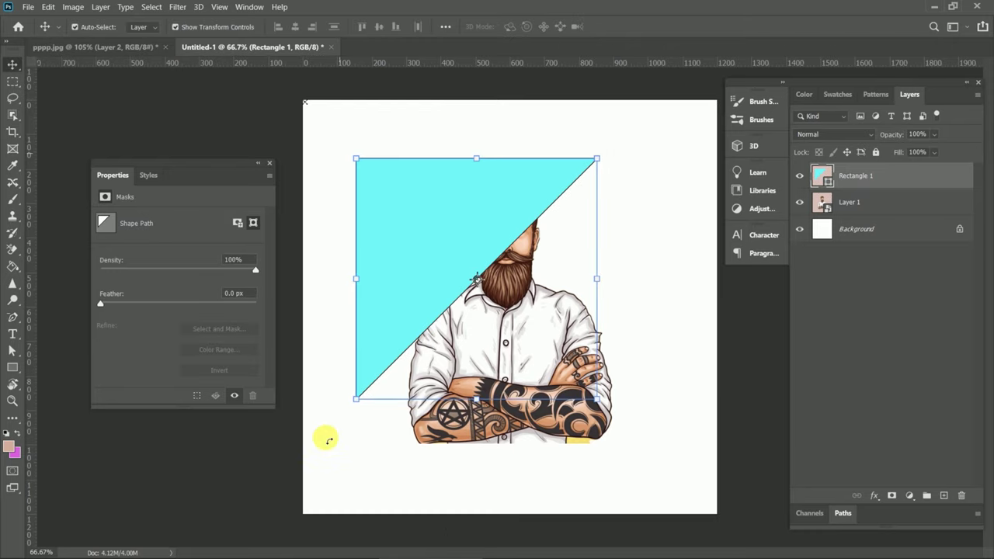
pyautogui.moveTo(326, 437)
pyautogui.mouseDown()
pyautogui.moveTo(541, 519)
pyautogui.moveTo(490, 514)
pyautogui.mouseUp()
pyautogui.moveTo(484, 339)
pyautogui.mouseDown()
pyautogui.moveTo(534, 351)
pyautogui.moveTo(524, 349)
pyautogui.mouseUp()
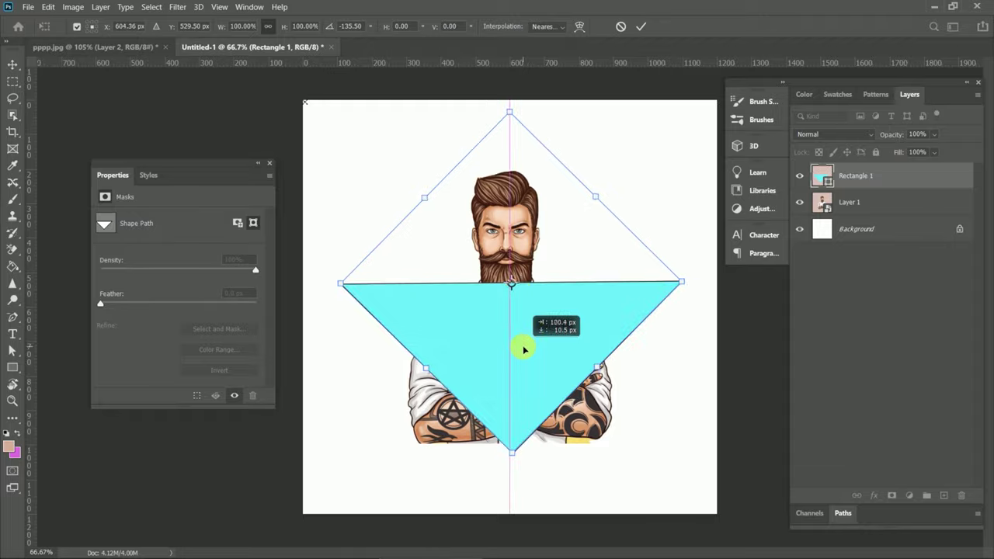
pyautogui.press('Return')
pyautogui.hotkey('ctrl', 't')
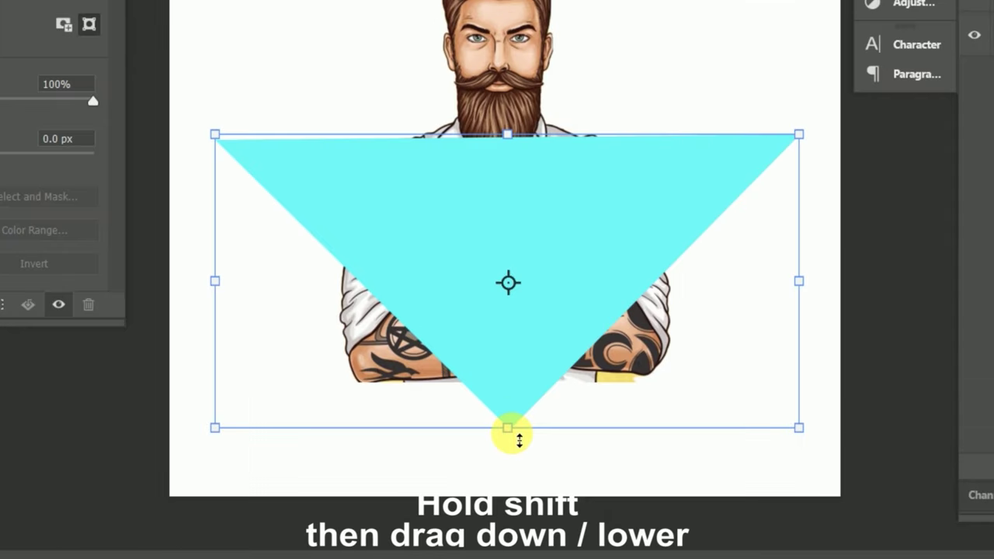
pyautogui.moveTo(513, 435); pyautogui.dragTo(516, 512)
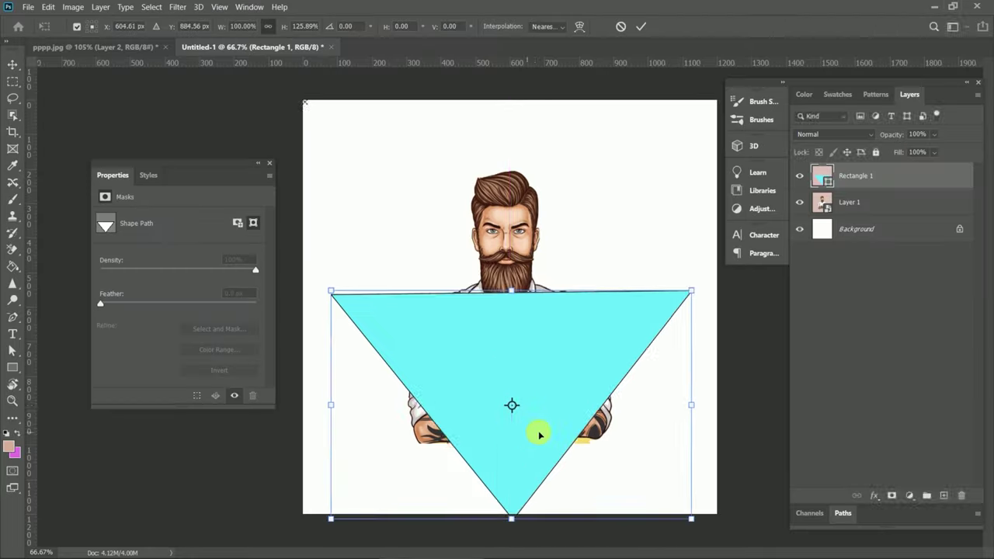
pyautogui.moveTo(539, 433)
pyautogui.mouseDown()
pyautogui.moveTo(536, 408)
pyautogui.moveTo(532, 417)
pyautogui.mouseUp()
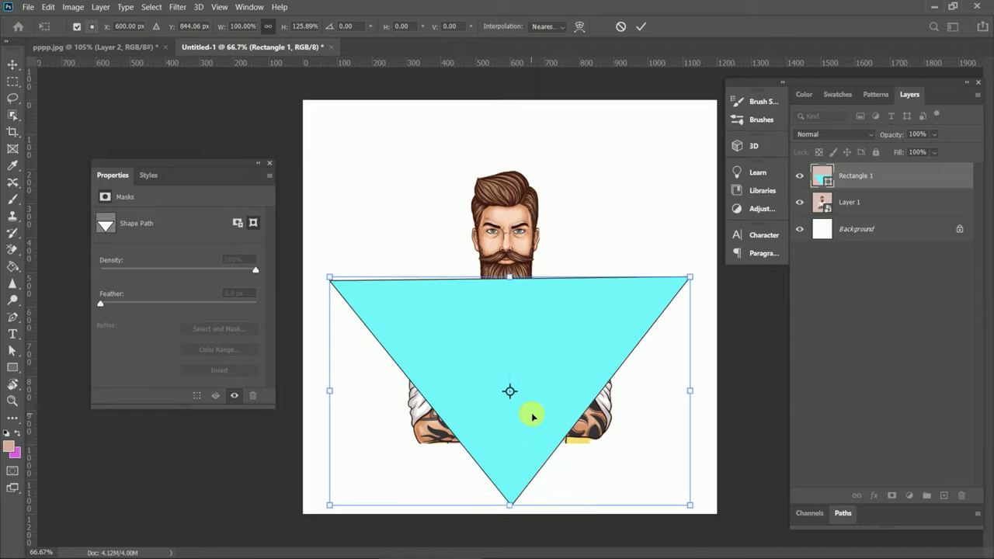
# Step: Commit the triangle transform and add a layer mask to Layer 1 from the man's outline
pyautogui.click(640, 29)
pyautogui.click(822, 202)
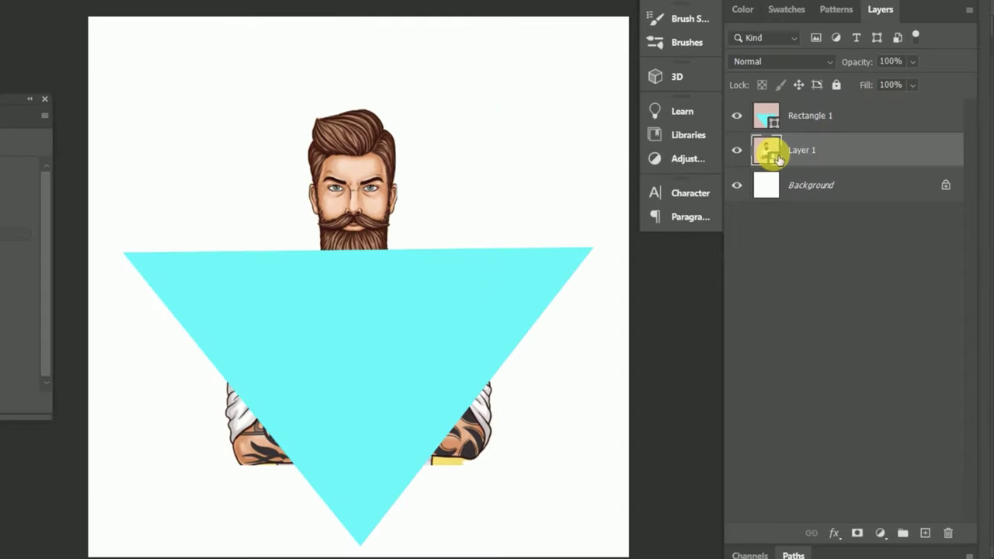
pyautogui.keyDown('ctrl'); pyautogui.click(822, 202); pyautogui.keyUp('ctrl')
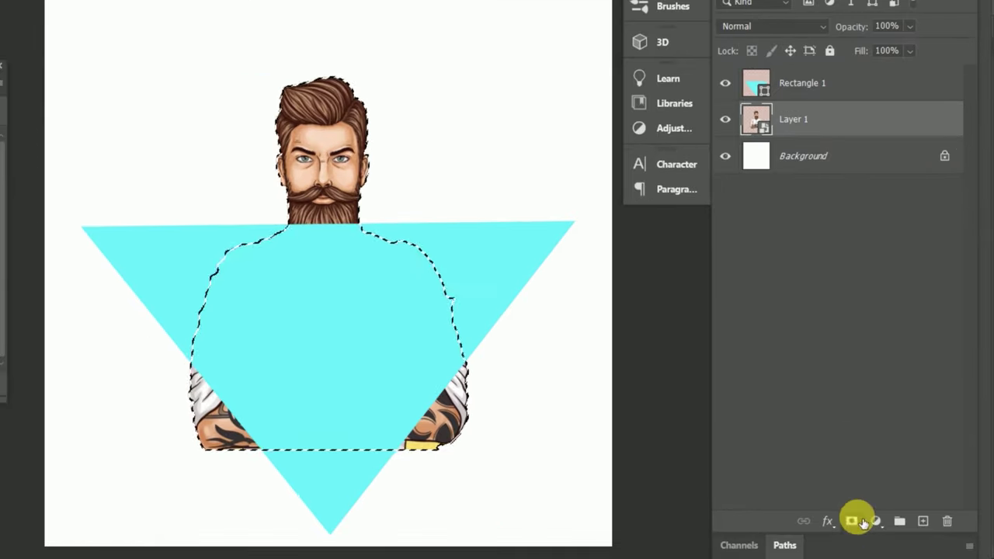
pyautogui.click(891, 495)
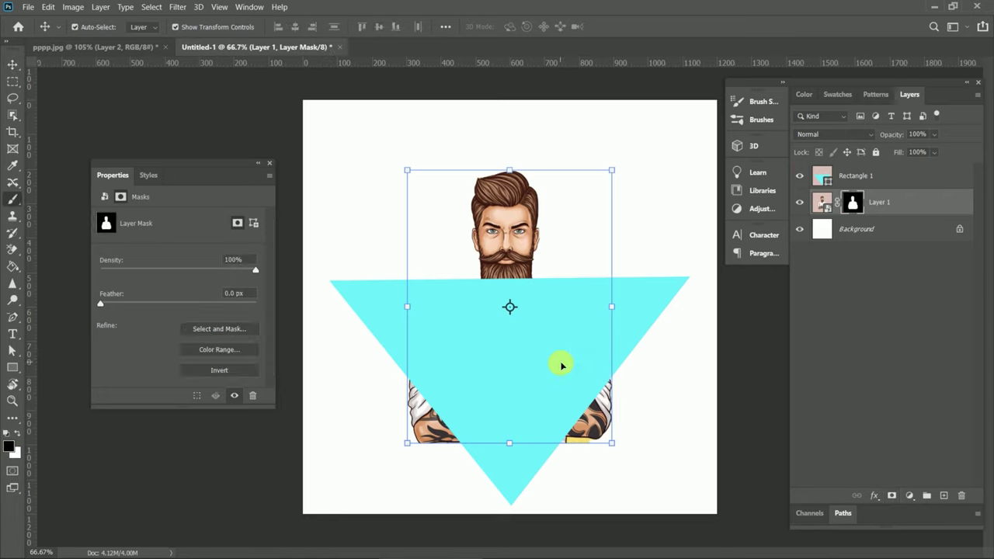
pyautogui.press('ctrl')
# Step: Try orange ffc000 and other hues for the triangle fill, then confirm cyan 00fff0
pyautogui.click(824, 178)
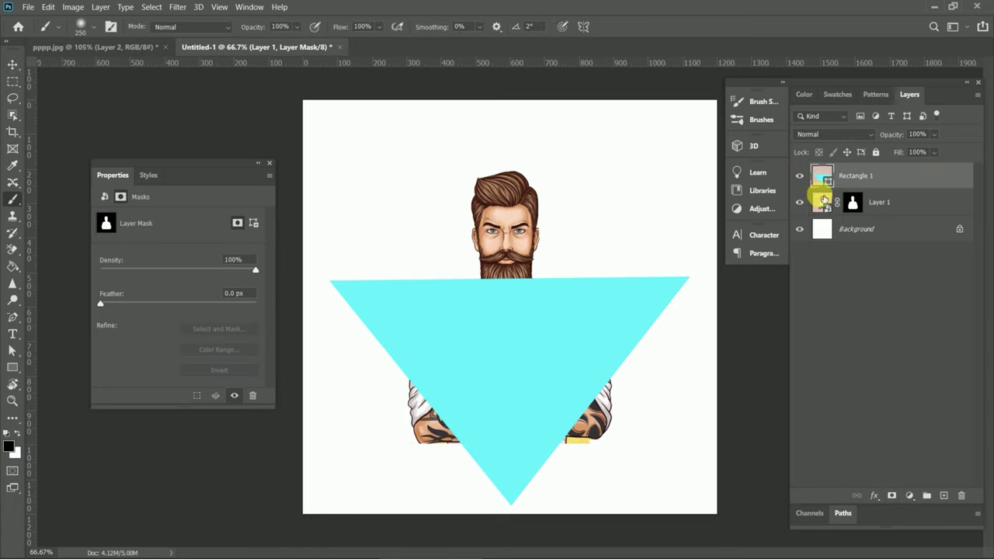
pyautogui.doubleClick(822, 175)
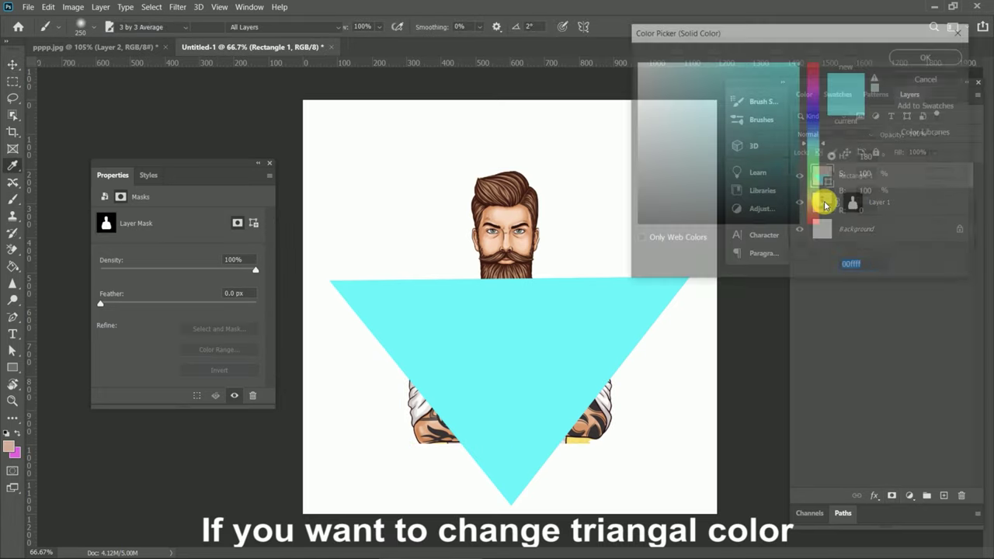
pyautogui.write('ffc000')
pyautogui.moveTo(813, 149)
pyautogui.mouseDown()
pyautogui.moveTo(808, 174)
pyautogui.moveTo(815, 121)
pyautogui.moveTo(813, 150)
pyautogui.mouseUp()
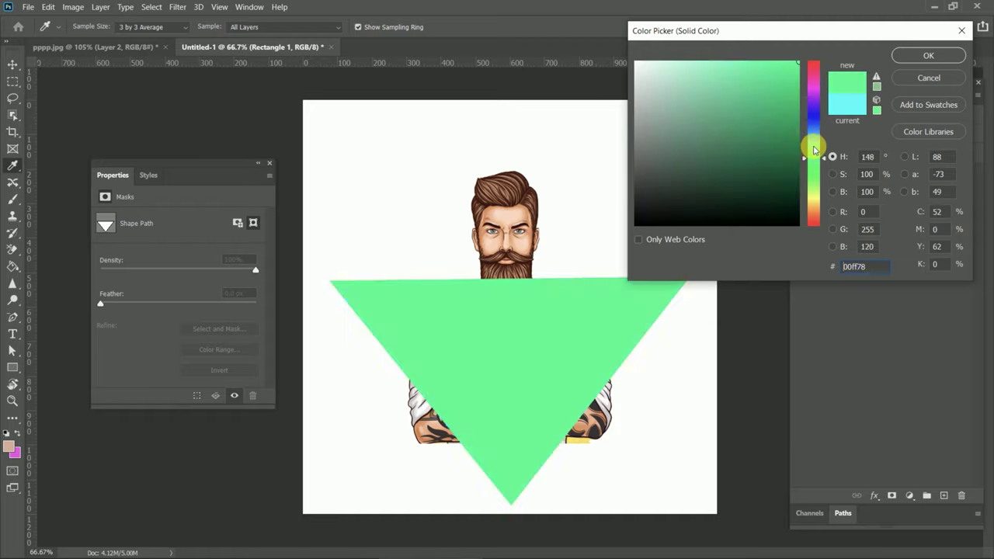
pyautogui.click(817, 145)
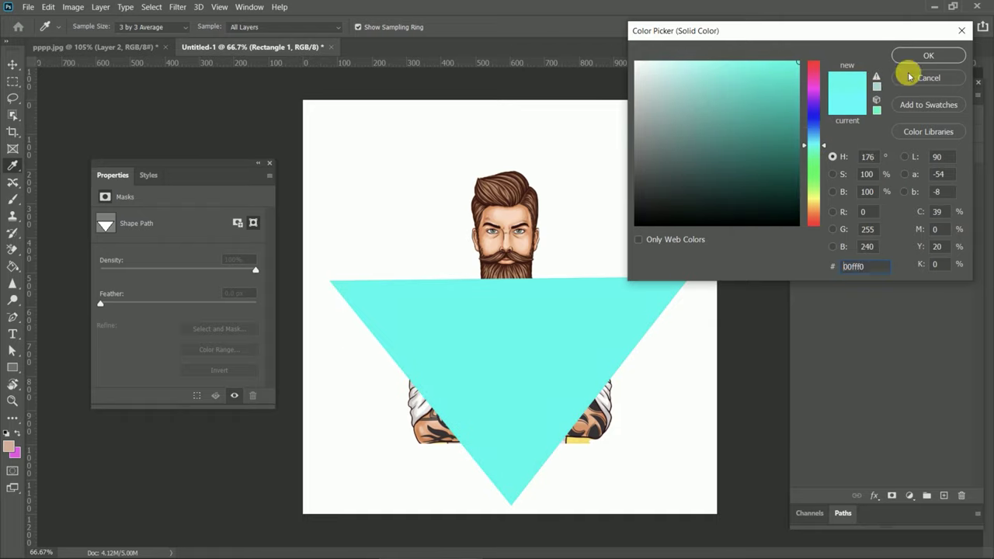
pyautogui.click(927, 56)
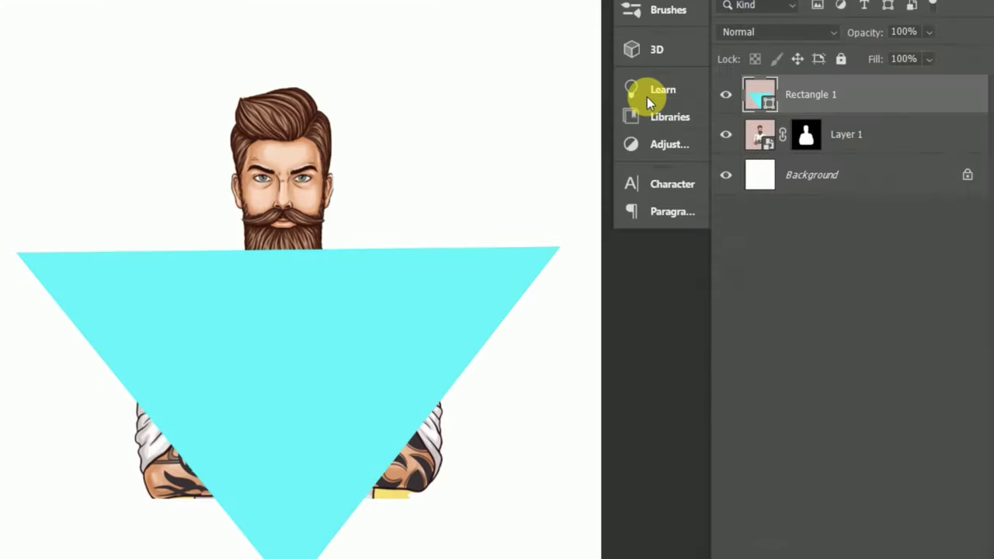
# Step: Place Rectangle 1 beneath Layer 1, load the triangle's outline as a selection, and target Layer 1's mask
pyautogui.moveTo(774, 106); pyautogui.dragTo(763, 155)
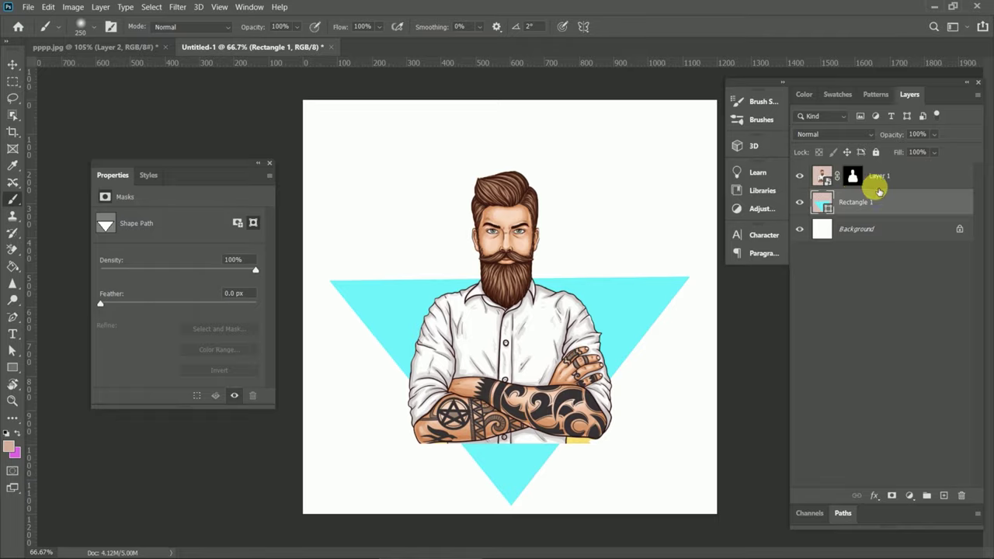
pyautogui.keyDown('ctrl'); pyautogui.click(821, 204); pyautogui.keyUp('ctrl')
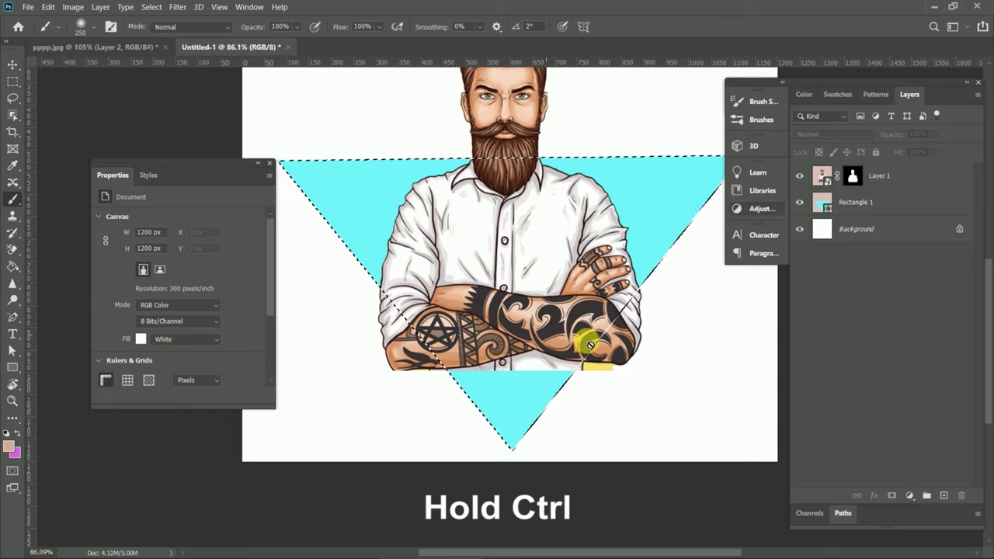
pyautogui.click(852, 175)
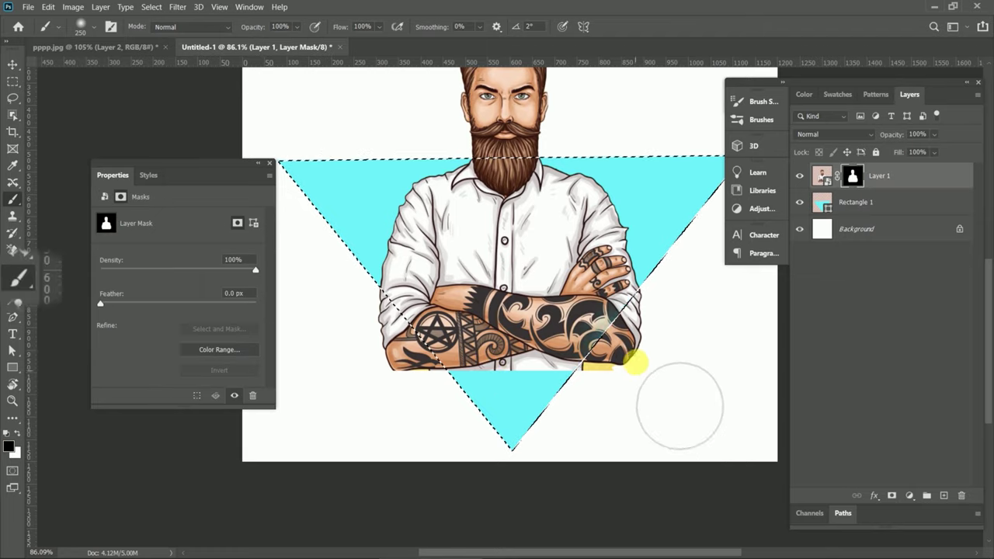
pyautogui.moveTo(609, 326); pyautogui.dragTo(633, 366)
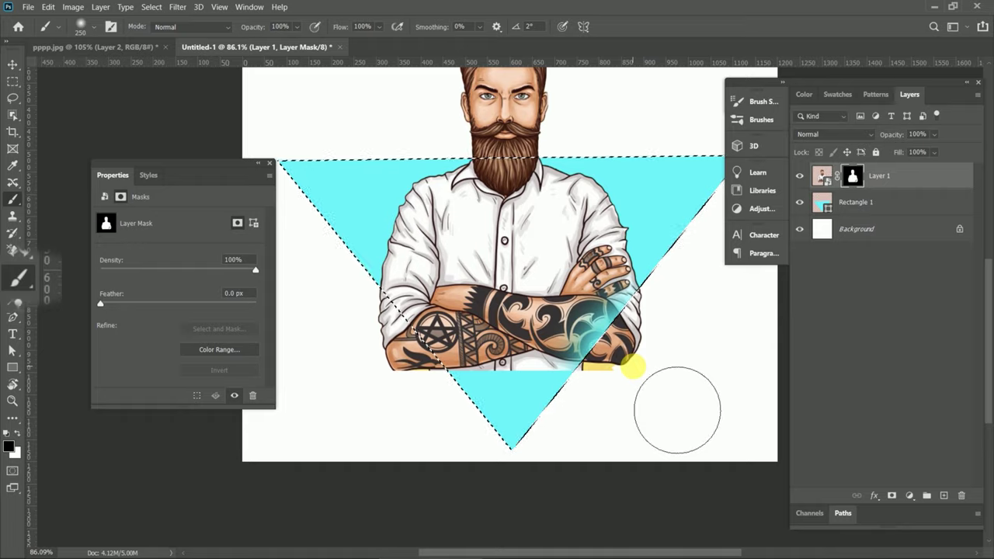
pyautogui.hotkey('ctrl', 'z')
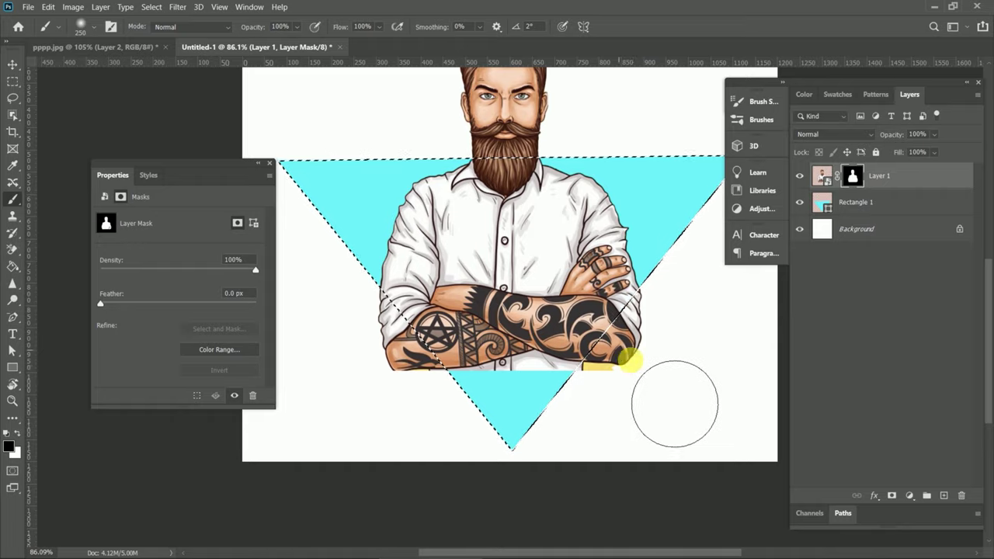
pyautogui.hotkey('ctrl', 'shift', 'i')
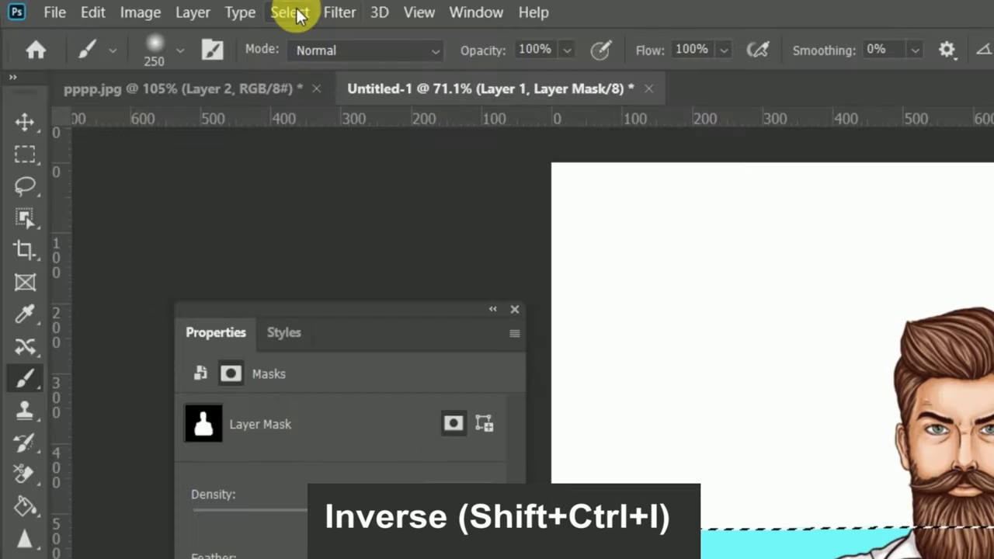
pyautogui.click(289, 12)
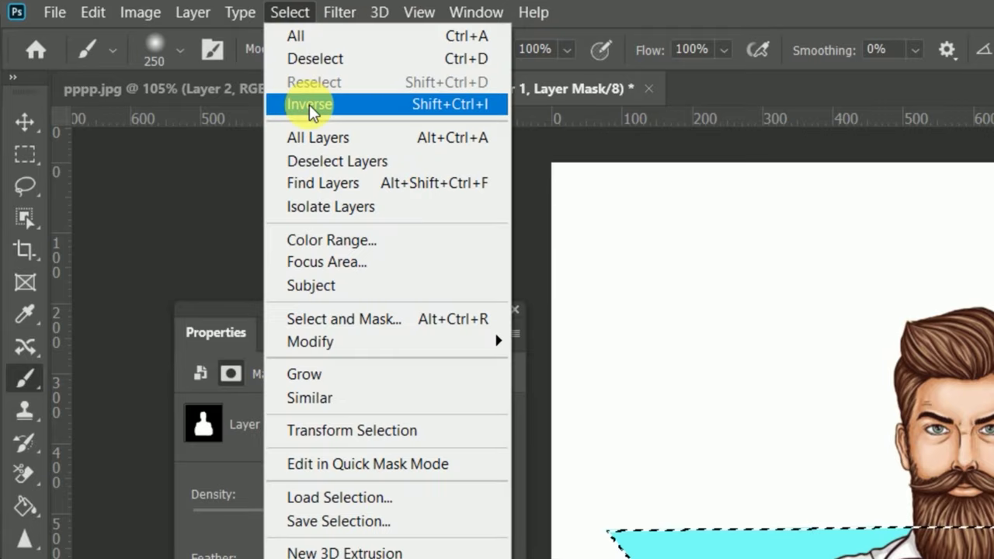
# Step: Invert the selection and paint black on Layer 1's mask over both arm ends outside the triangle
pyautogui.click(312, 105)
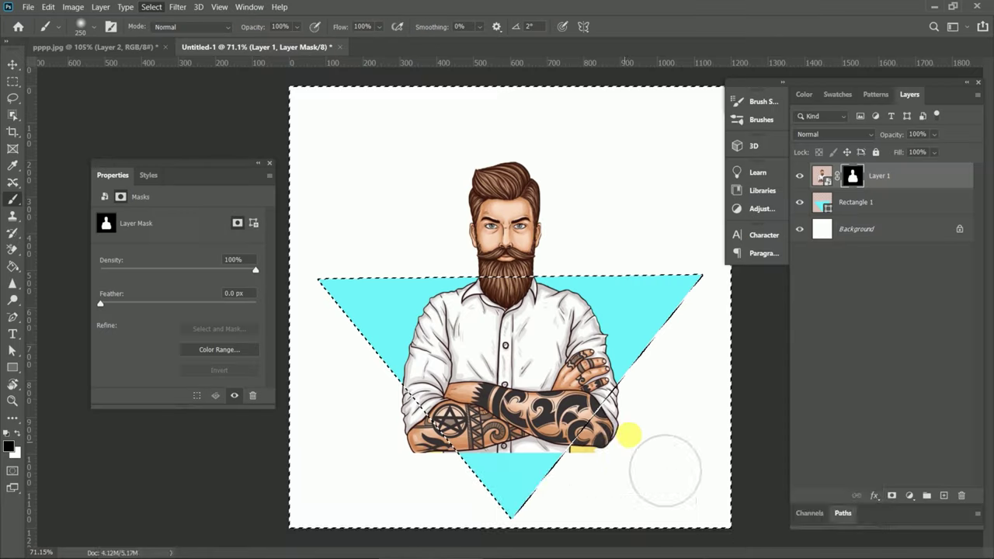
pyautogui.moveTo(612, 448); pyautogui.dragTo(613, 400)
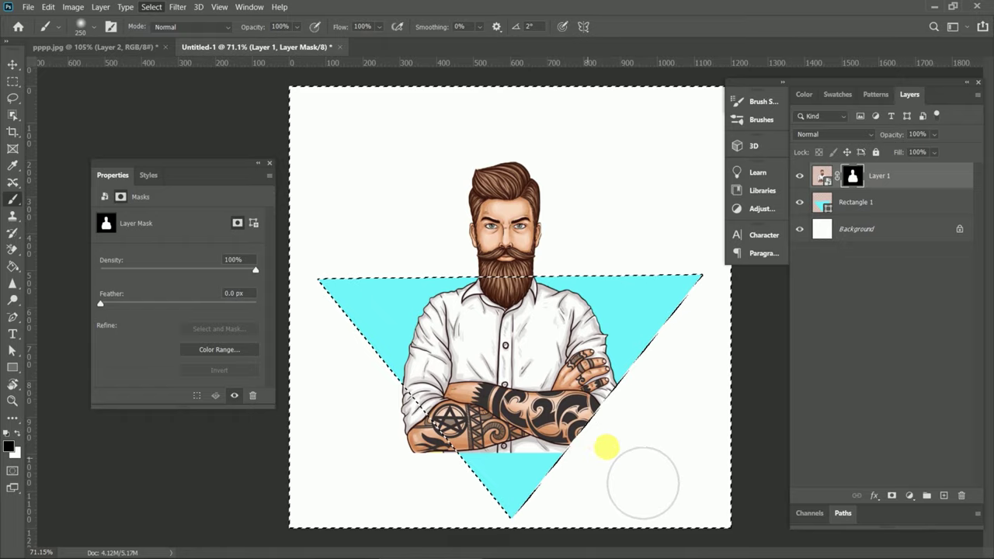
pyautogui.keyDown('alt'); pyautogui.scroll(2, 625, 421); pyautogui.keyUp('alt')
pyautogui.scroll(-2, 616, 406)
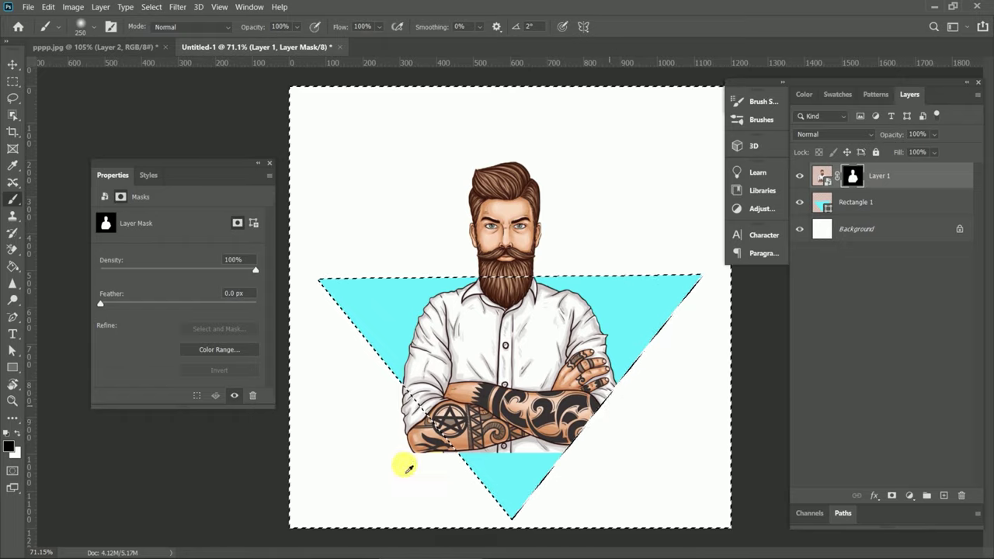
pyautogui.moveTo(424, 462)
pyautogui.mouseDown()
pyautogui.moveTo(455, 476)
pyautogui.moveTo(421, 455)
pyautogui.moveTo(454, 454)
pyautogui.mouseUp()
pyautogui.scroll(-1, 577, 420)
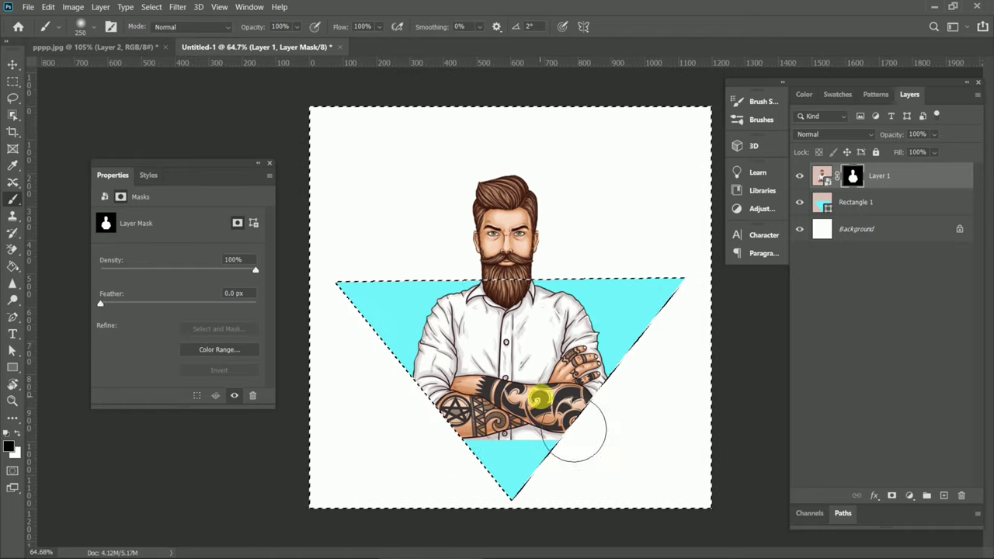
pyautogui.click(823, 176)
pyautogui.scroll(-1, 521, 315)
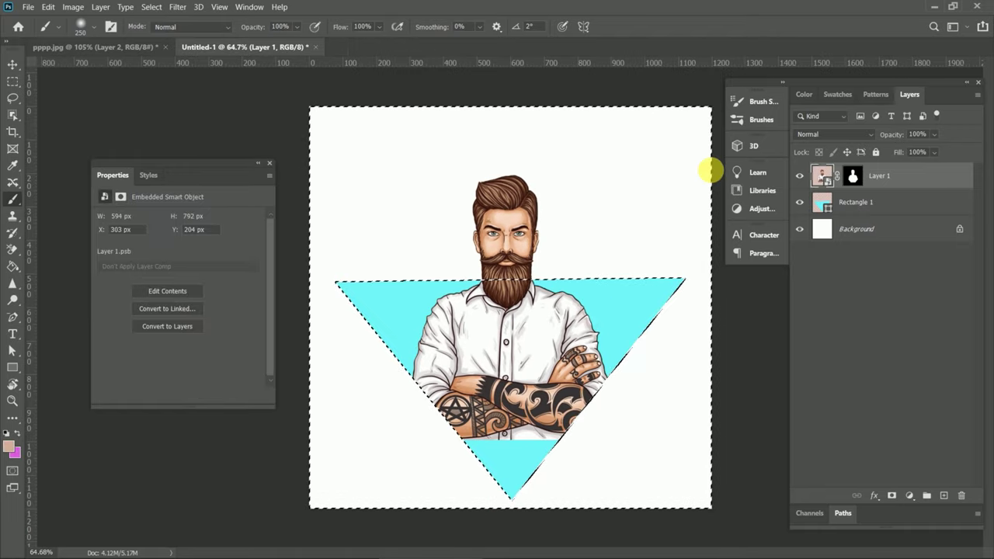
# Step: Clear the selection and reposition the man layer, nudging it down then back up
pyautogui.press('v')
pyautogui.moveTo(515, 386); pyautogui.dragTo(514, 384)
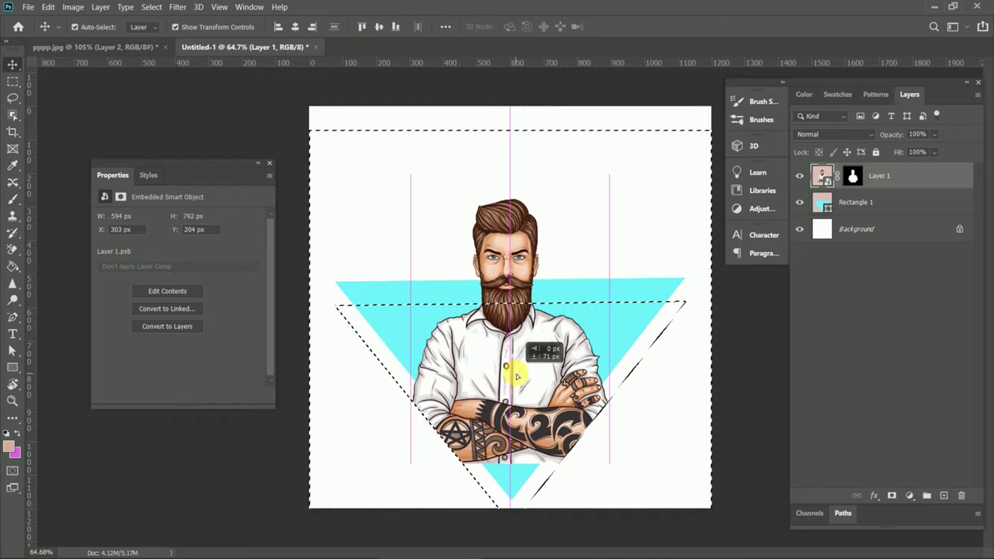
pyautogui.hotkey('ctrl', 'd')
pyautogui.hotkey('shift', 'Down')
pyautogui.hotkey('shift', 'Down')
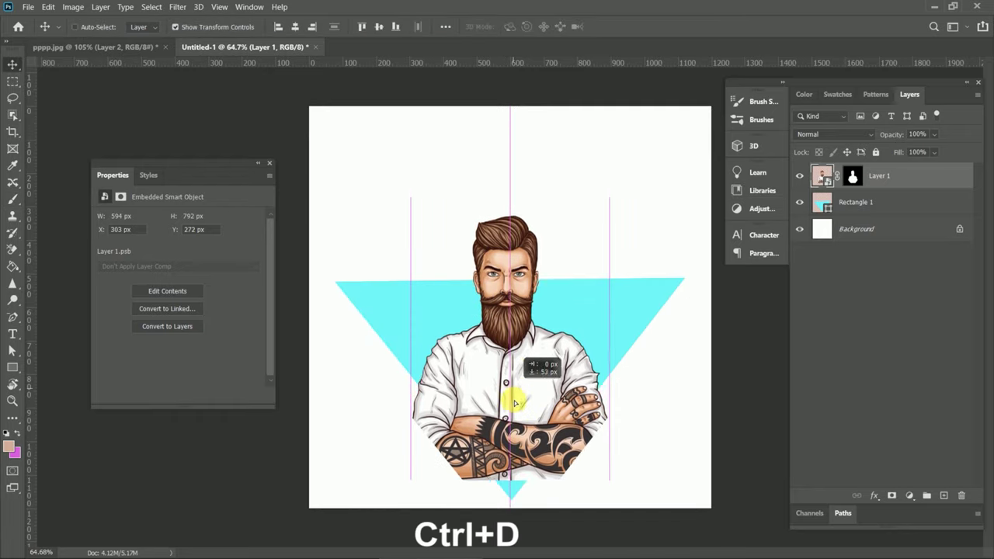
pyautogui.hotkey('shift', 'Down')
pyautogui.hotkey('shift', 'Down')
pyautogui.hotkey('shift', 'Down')
pyautogui.hotkey('shift', 'Down')
pyautogui.hotkey('shift', 'Down')
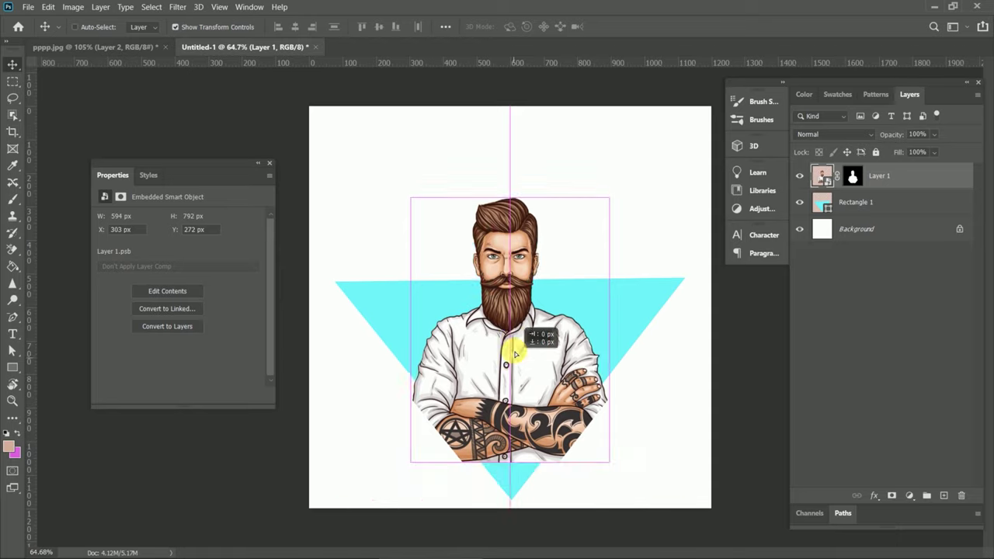
pyautogui.moveTo(514, 378); pyautogui.dragTo(517, 319)
# Step: Scale the man to 118.56%, centre him over the cyan triangle, and commit the transform
pyautogui.hotkey('ctrl', 't')
pyautogui.moveTo(610, 438); pyautogui.dragTo(645, 488)
pyautogui.moveTo(595, 441)
pyautogui.mouseDown()
pyautogui.moveTo(503, 380)
pyautogui.moveTo(543, 407)
pyautogui.moveTo(541, 350)
pyautogui.moveTo(539, 378)
pyautogui.mouseUp()
pyautogui.click(641, 25)
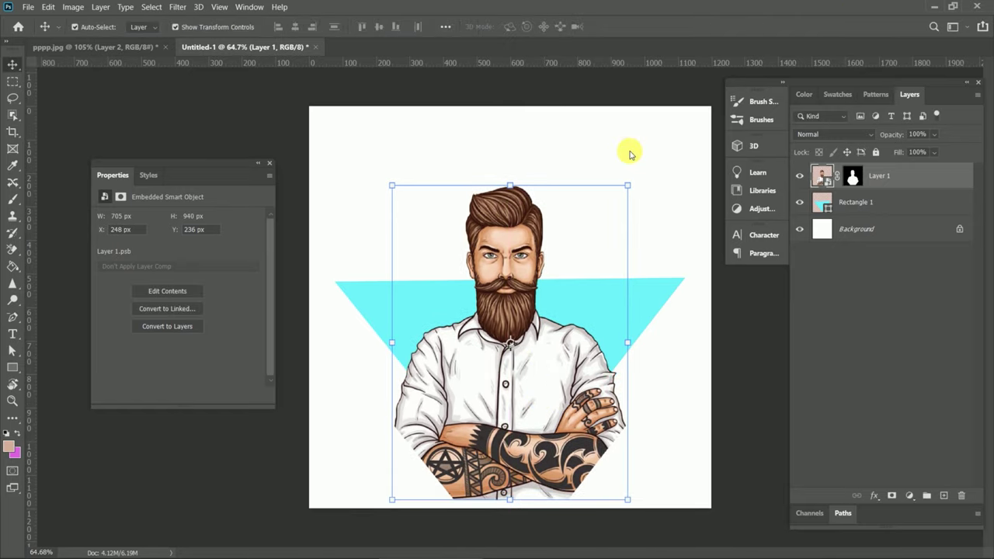
pyautogui.click(852, 177)
pyautogui.keyDown('shift'); pyautogui.click(838, 209); pyautogui.keyUp('shift')
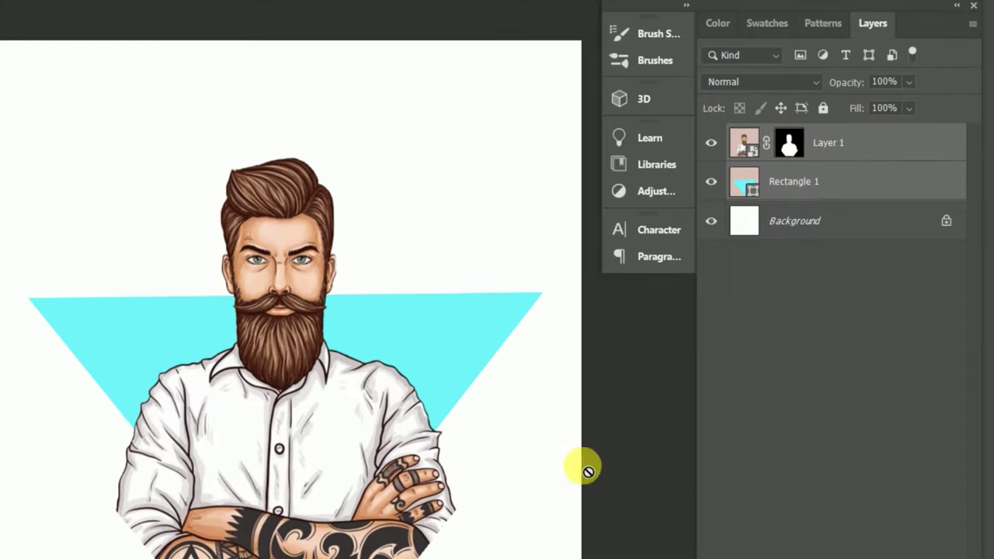
pyautogui.click(800, 152)
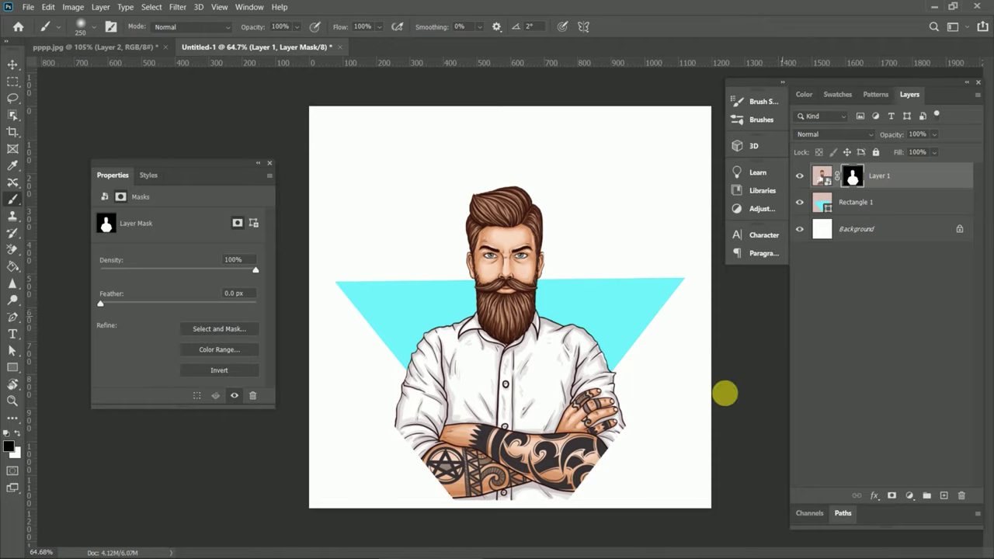
# Step: Paint black on Layer 1's mask over the man's hand, forearms and lower shirt
pyautogui.moveTo(624, 445); pyautogui.dragTo(600, 439)
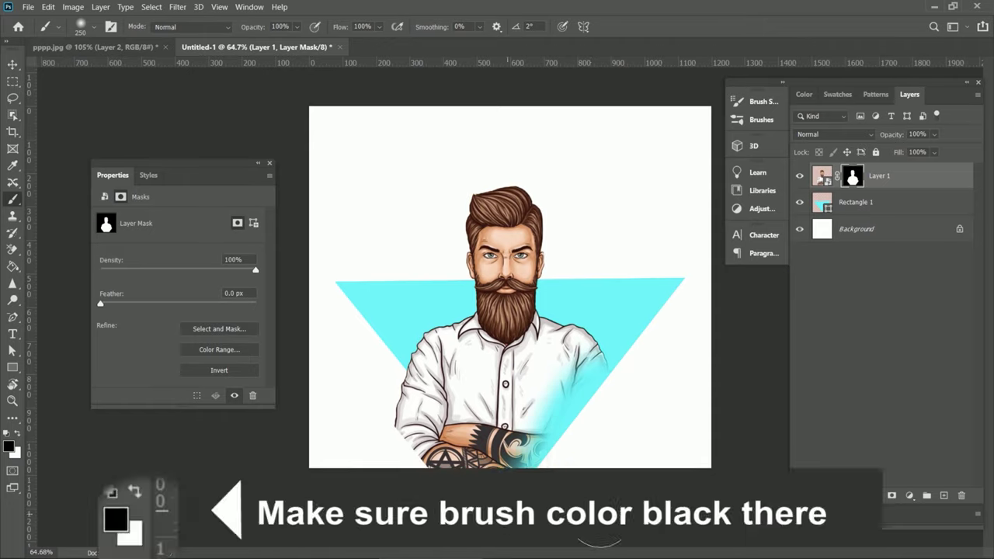
pyautogui.moveTo(574, 547)
pyautogui.mouseDown()
pyautogui.moveTo(473, 515)
pyautogui.moveTo(406, 450)
pyautogui.moveTo(412, 422)
pyautogui.moveTo(461, 464)
pyautogui.moveTo(715, 422)
pyautogui.moveTo(455, 422)
pyautogui.moveTo(606, 443)
pyautogui.mouseUp()
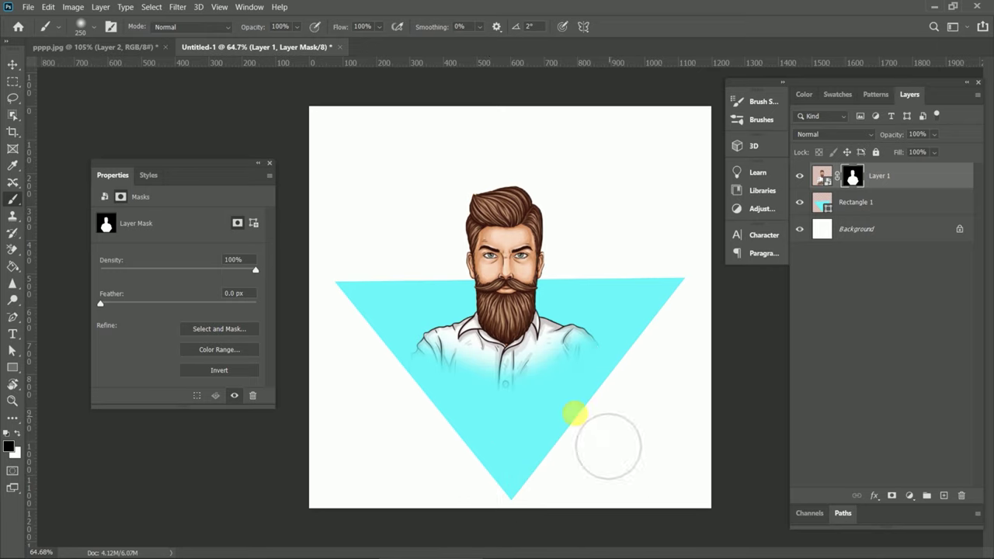
pyautogui.click(826, 204)
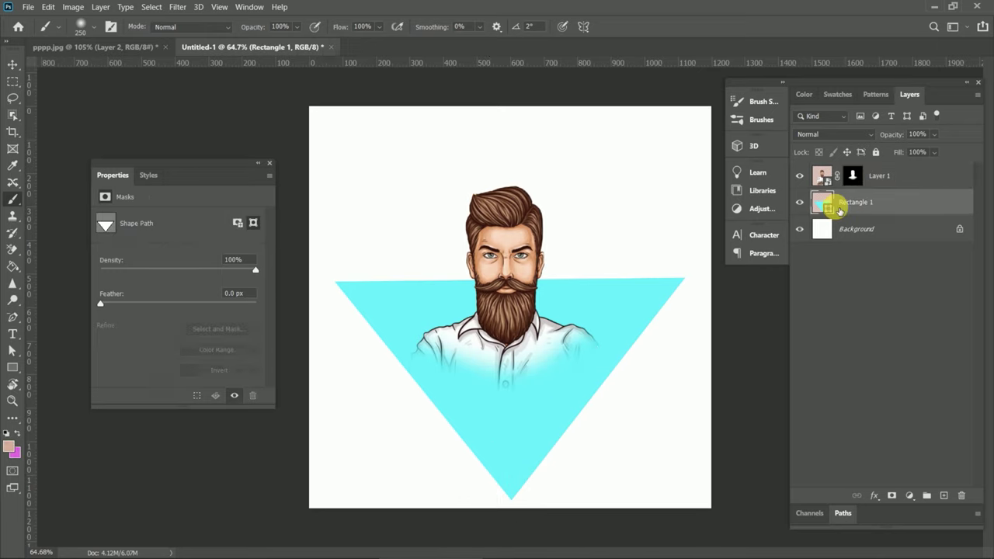
# Step: Load the Rectangle 1 triangle outline as a selection and invert it
pyautogui.keyDown('ctrl'); pyautogui.click(839, 210); pyautogui.keyUp('ctrl')
pyautogui.click(836, 203)
pyautogui.keyDown('ctrl'); pyautogui.click(835, 206); pyautogui.keyUp('ctrl')
pyautogui.click(834, 205)
pyautogui.keyDown('ctrl'); pyautogui.click(828, 207); pyautogui.keyUp('ctrl')
pyautogui.click(151, 7)
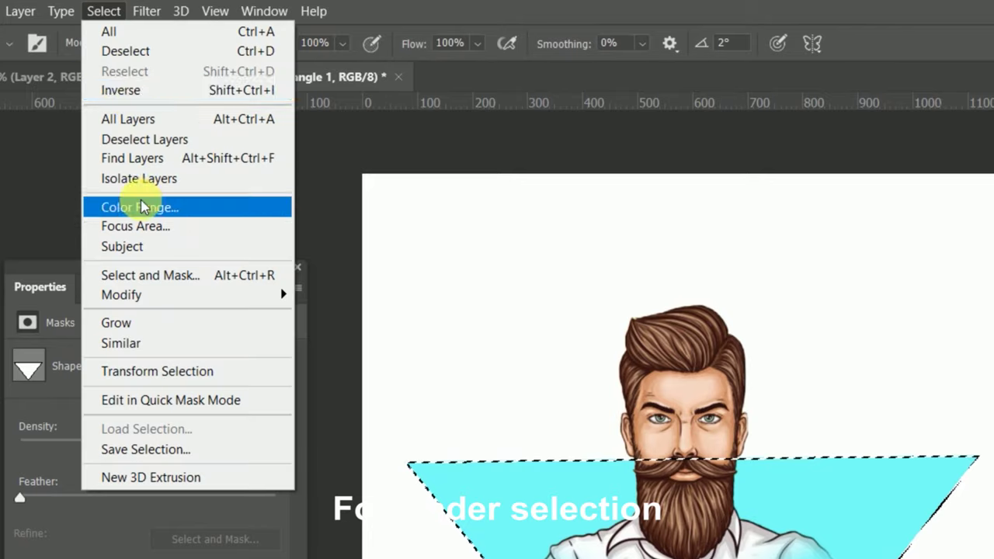
pyautogui.click(124, 91)
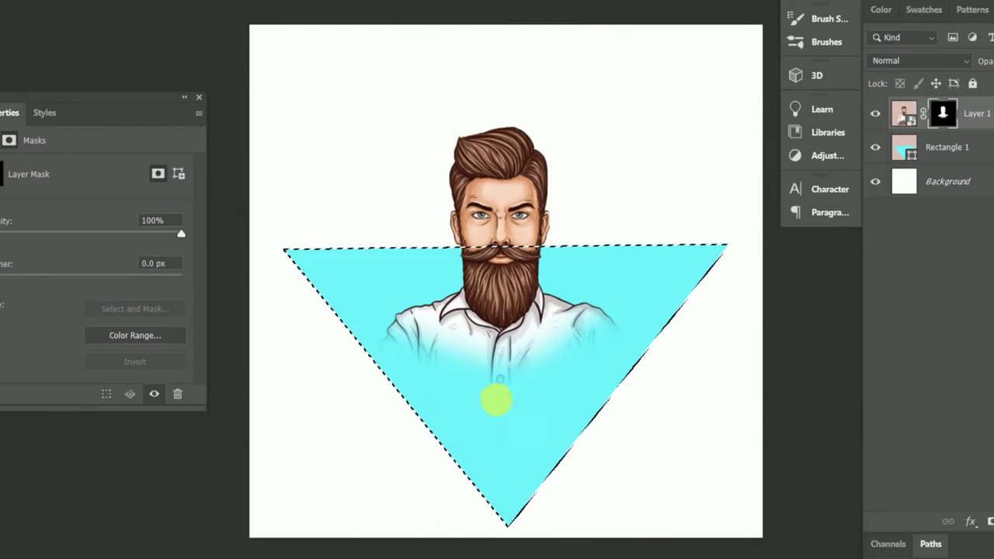
# Step: Paint white on Layer 1's mask to restore the shirt and tattooed arms inside the triangle
pyautogui.moveTo(497, 401)
pyautogui.mouseDown()
pyautogui.moveTo(551, 377)
pyautogui.moveTo(541, 392)
pyautogui.moveTo(588, 344)
pyautogui.moveTo(604, 355)
pyautogui.moveTo(511, 456)
pyautogui.moveTo(515, 466)
pyautogui.moveTo(415, 382)
pyautogui.moveTo(411, 406)
pyautogui.mouseUp()
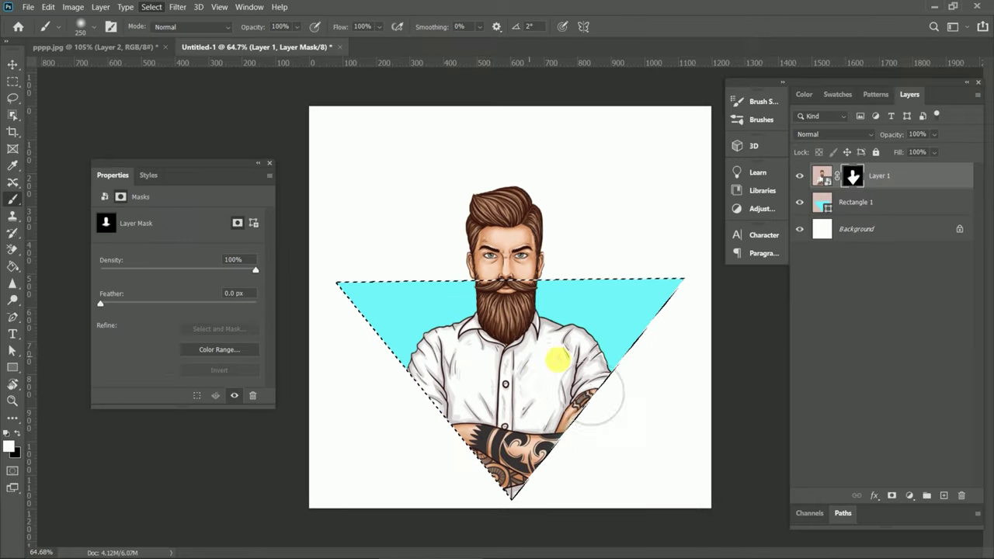
pyautogui.press('v')
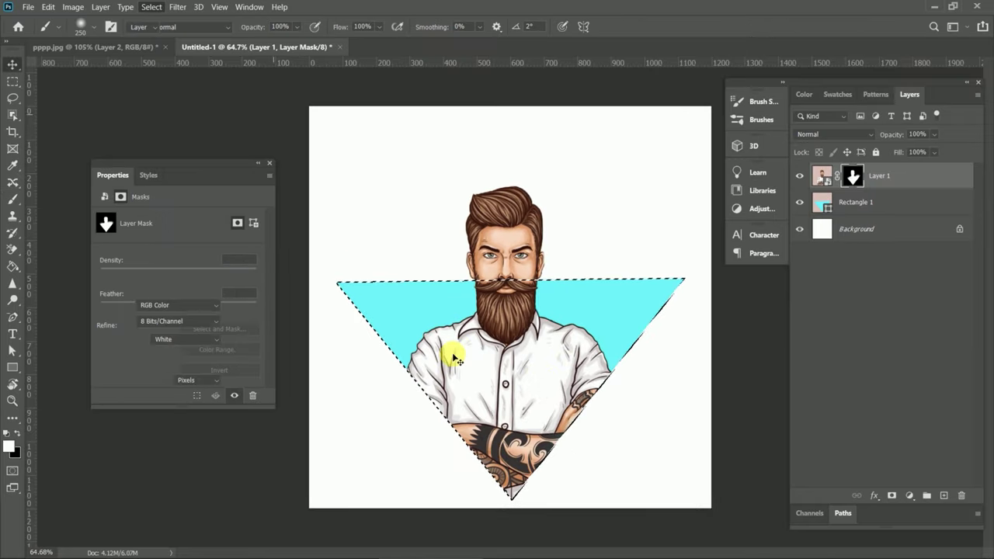
pyautogui.click(888, 349)
pyautogui.press('v')
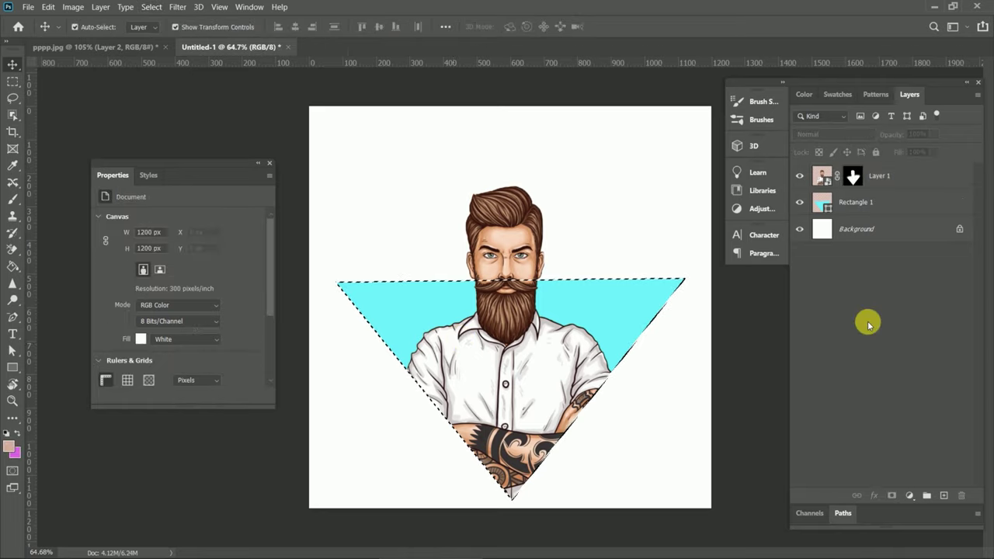
# Step: Deselect, enable Auto-Select, and move the man and triangle layers upward together
pyautogui.hotkey('ctrl', 'd')
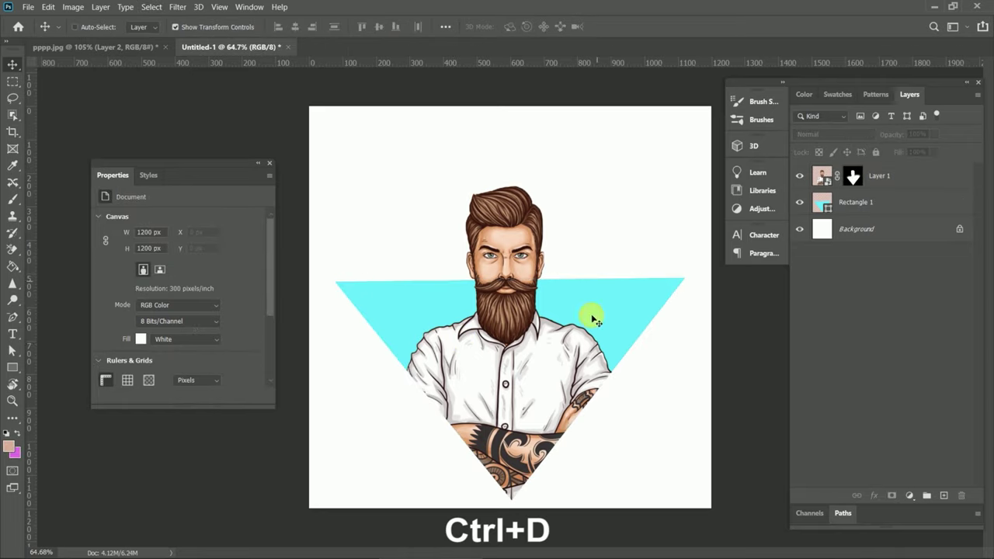
pyautogui.press('ctrl')
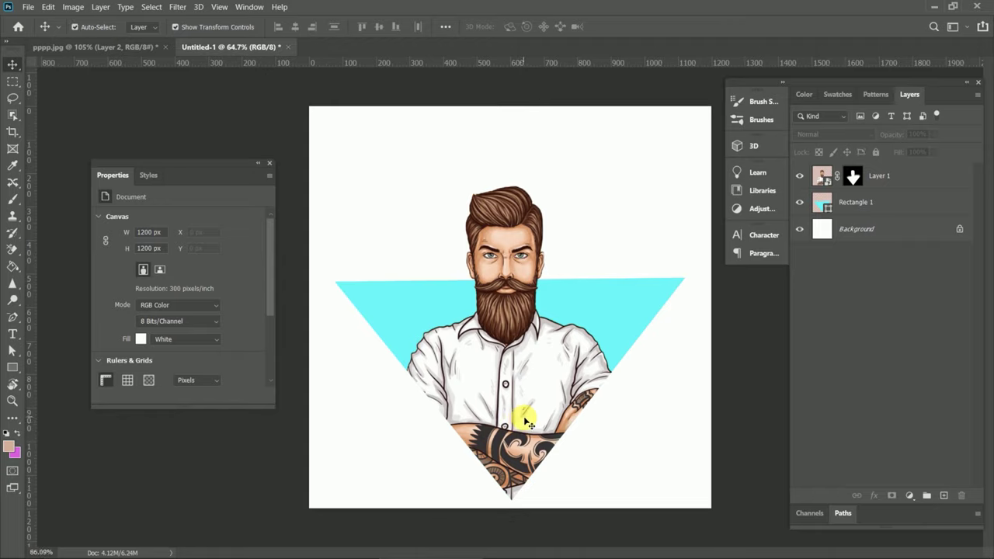
pyautogui.scroll(3, 526, 421)
pyautogui.scroll(-2, 524, 396)
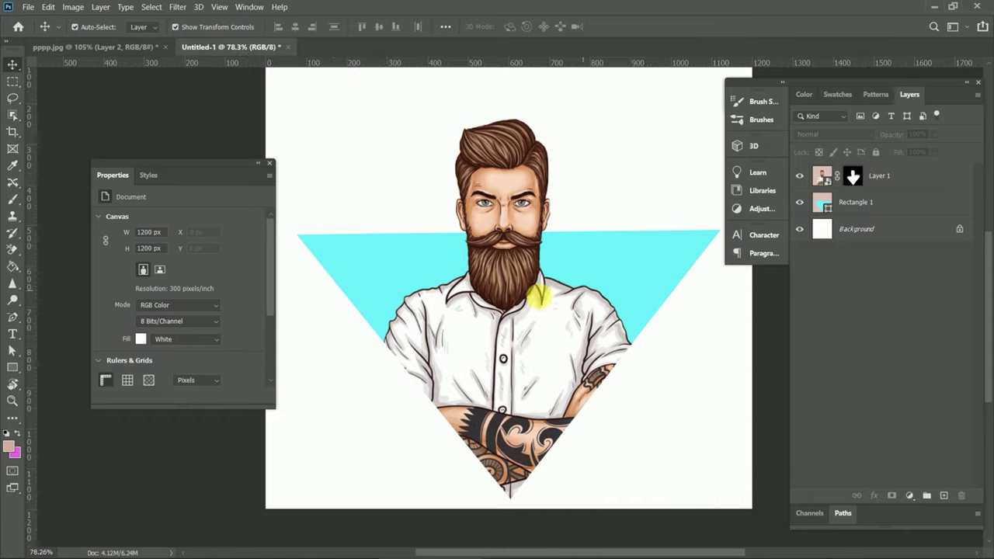
pyautogui.moveTo(298, 143); pyautogui.dragTo(511, 409)
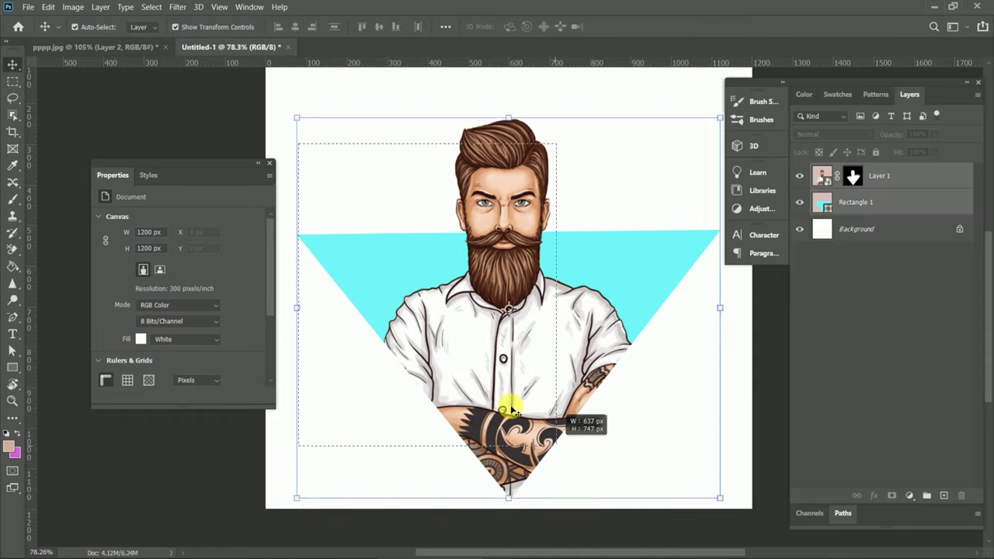
pyautogui.moveTo(514, 336); pyautogui.dragTo(514, 260)
# Step: Set up a Hard Round brush at 75 px
pyautogui.press('b')
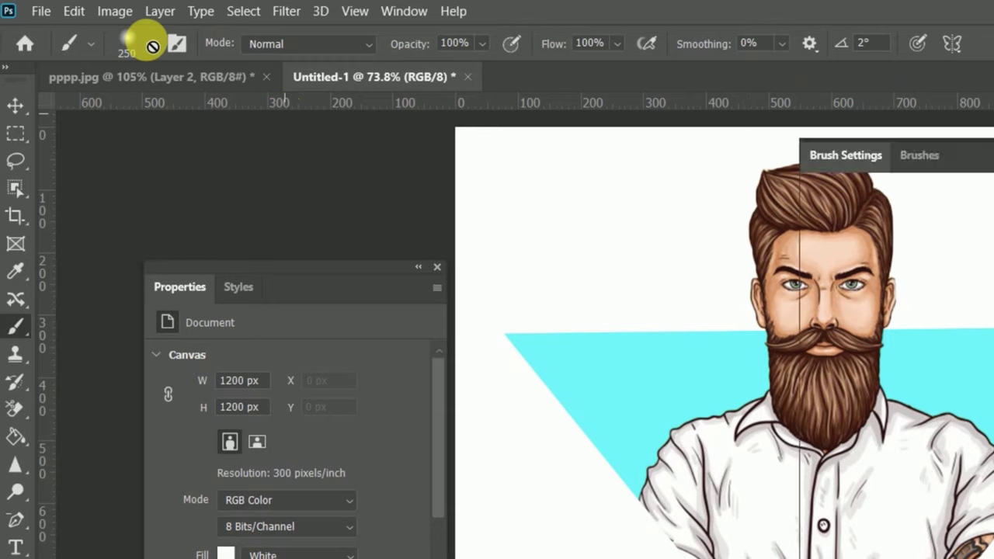
pyautogui.click(147, 42)
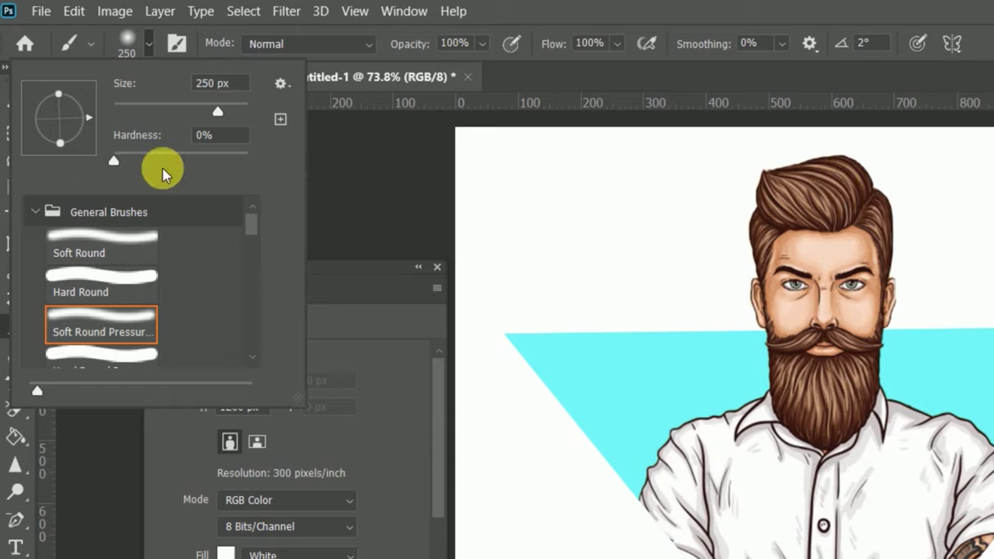
pyautogui.click(114, 280)
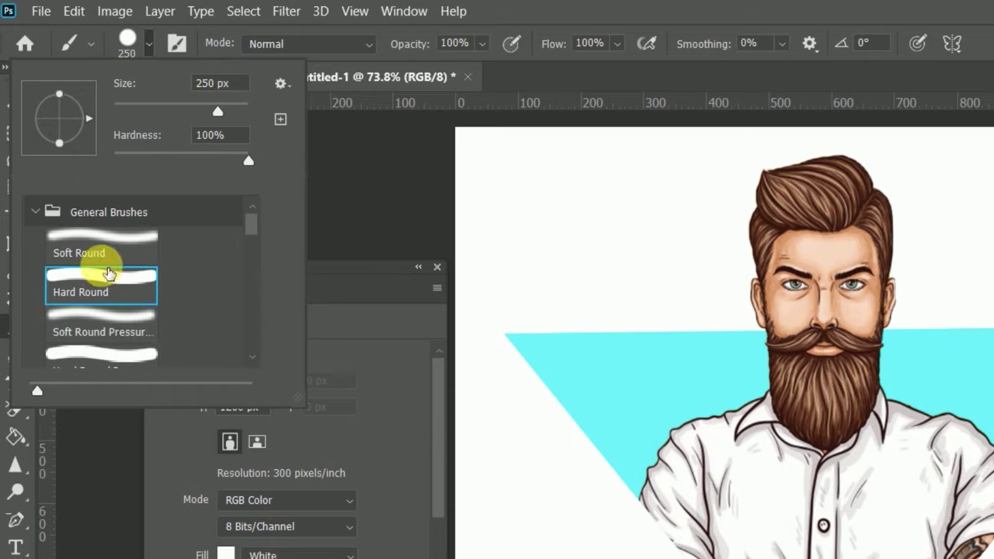
pyautogui.moveTo(218, 111); pyautogui.dragTo(129, 116)
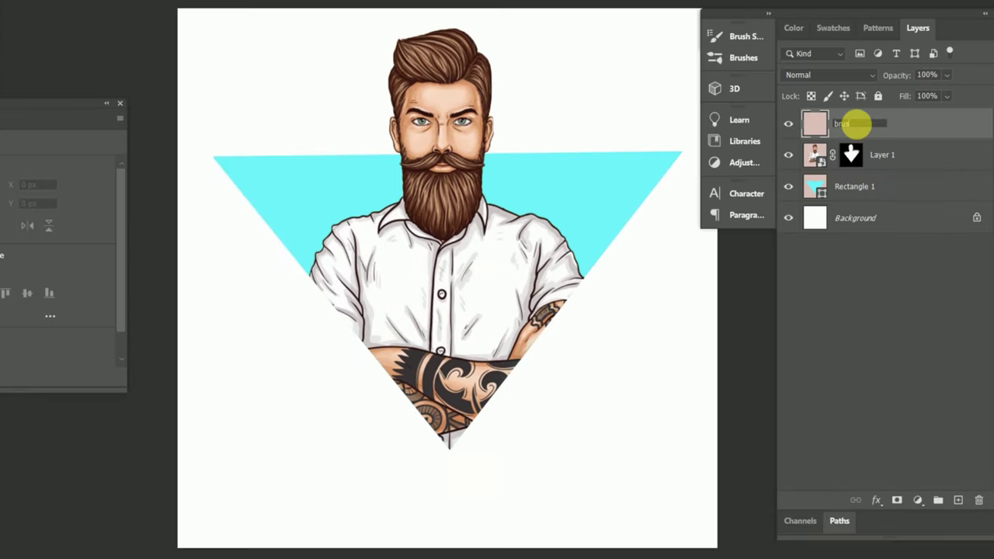
# Step: Name the new layer 'brush' and set the foreground colour to the triangle's cyan 00fcff
pyautogui.click(395, 479)
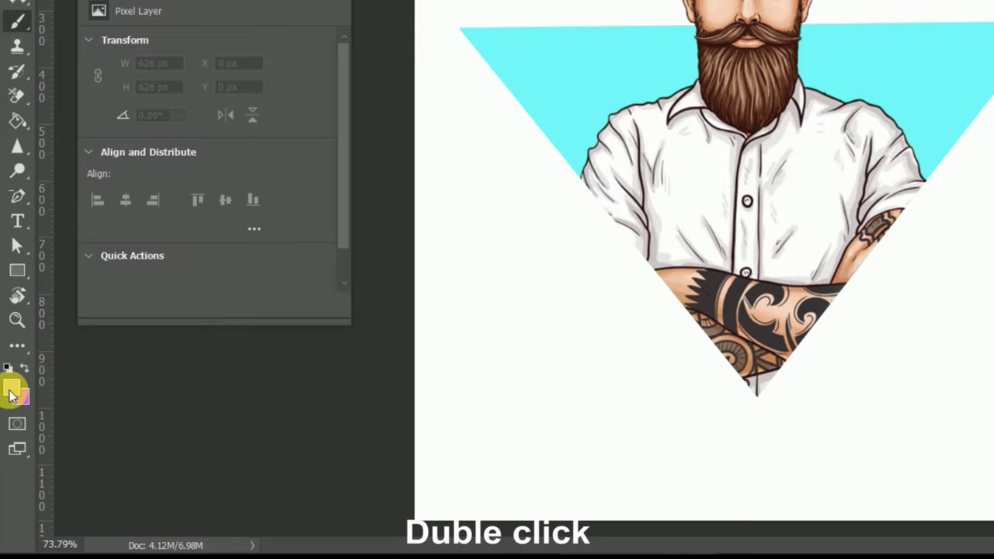
pyautogui.doubleClick(11, 394)
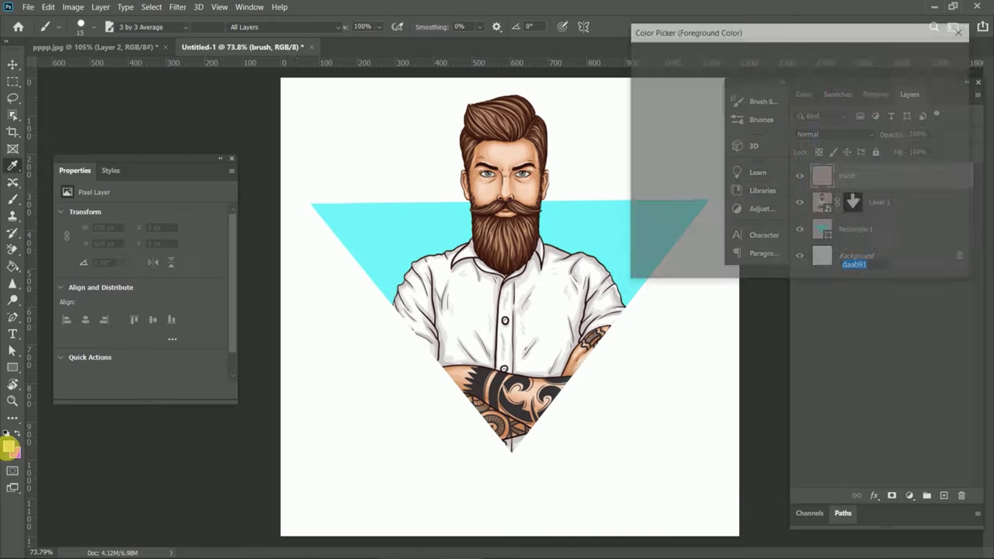
pyautogui.click(405, 241)
pyautogui.click(929, 52)
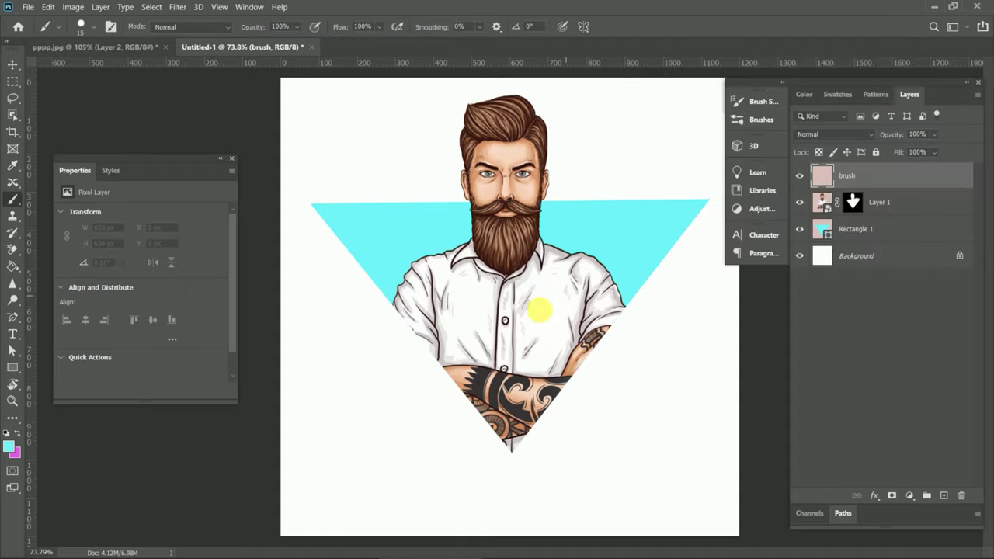
pyautogui.scroll(3, 469, 416)
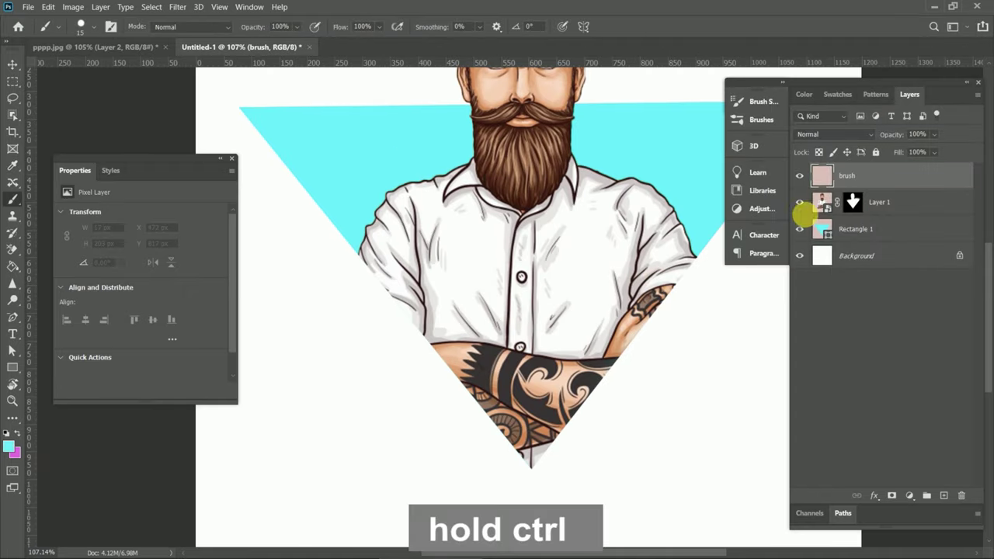
# Step: Load the triangle's outline as a selection and make the brush layer active
pyautogui.click(836, 237)
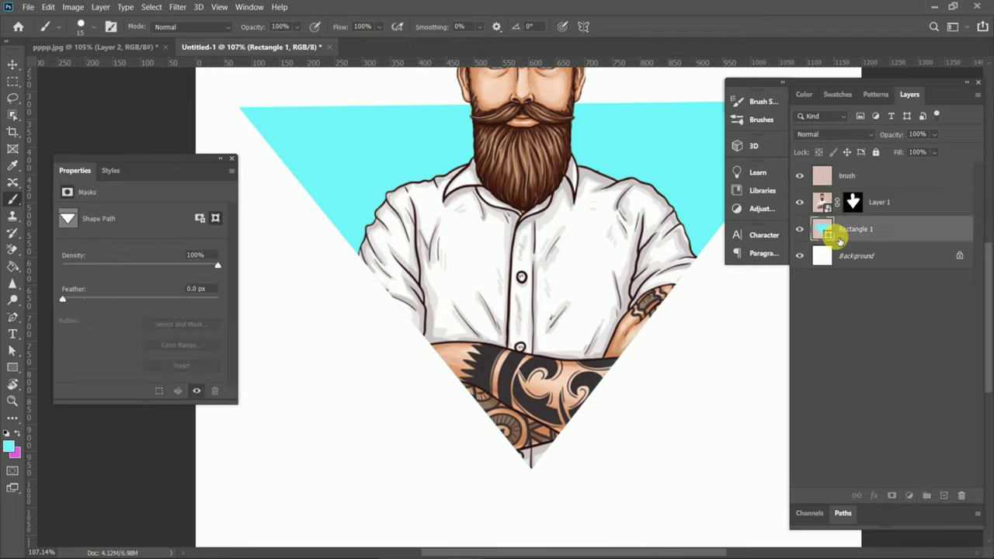
pyautogui.keyDown('ctrl'); pyautogui.click(839, 241); pyautogui.keyUp('ctrl')
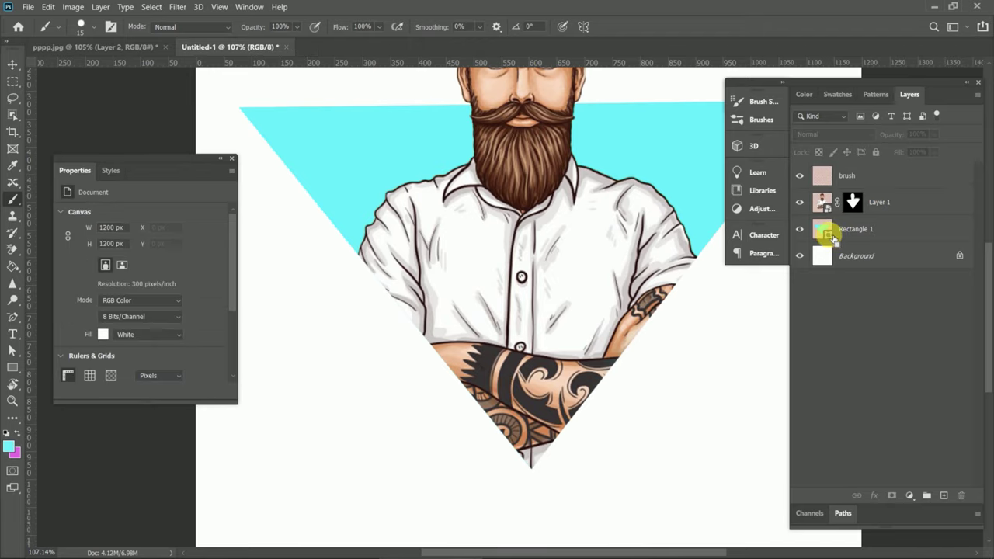
pyautogui.keyDown('ctrl'); pyautogui.click(833, 237); pyautogui.keyUp('ctrl')
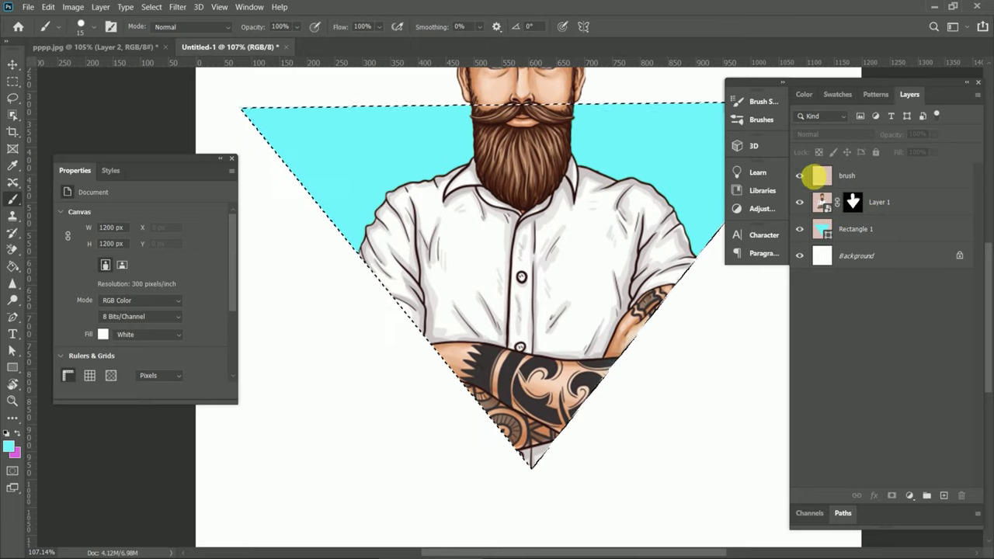
pyautogui.click(821, 178)
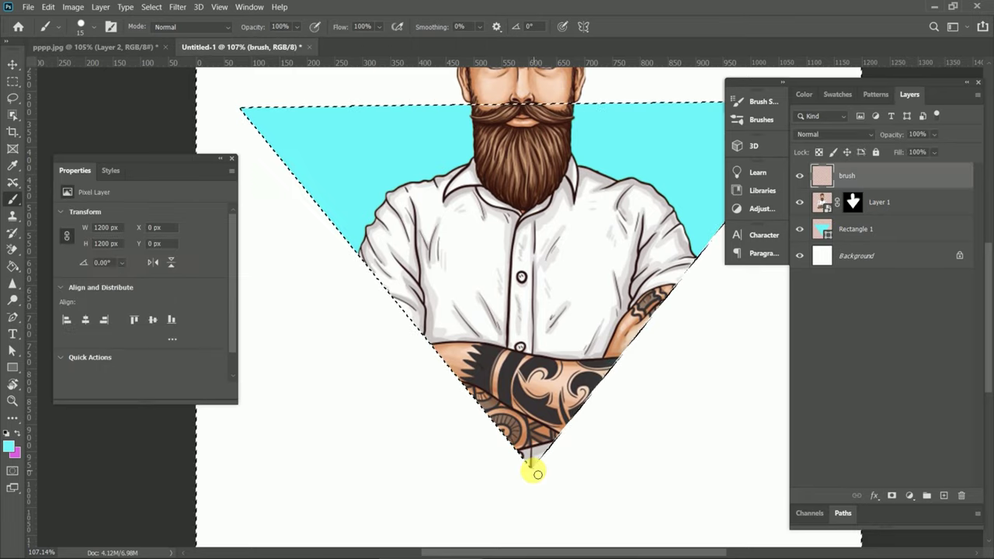
# Step: Paint two vertical cyan drips below the triangle tip and tattooed arm, undoing stray strokes
pyautogui.moveTo(537, 464); pyautogui.dragTo(538, 509)
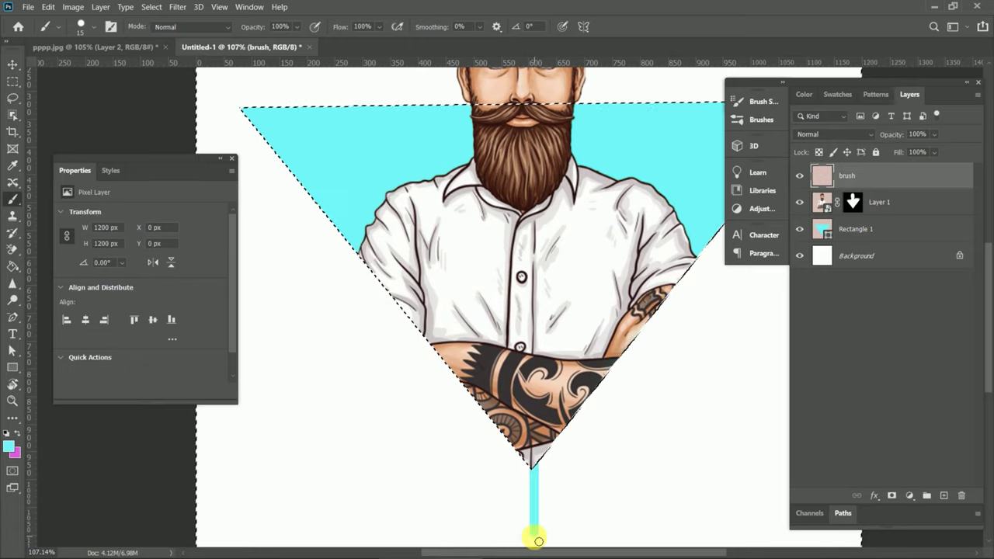
pyautogui.moveTo(584, 437); pyautogui.dragTo(583, 453)
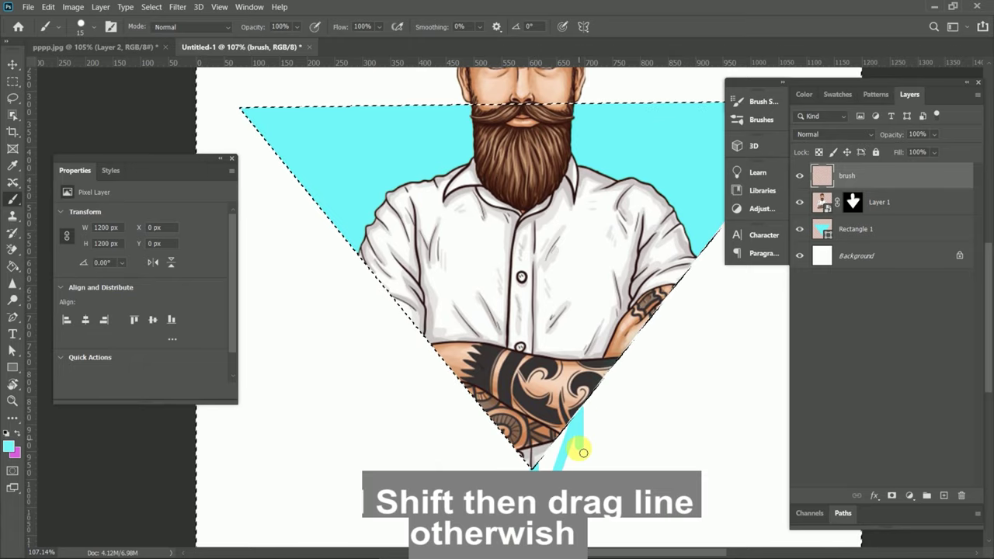
pyautogui.hotkey('ctrl', 'z')
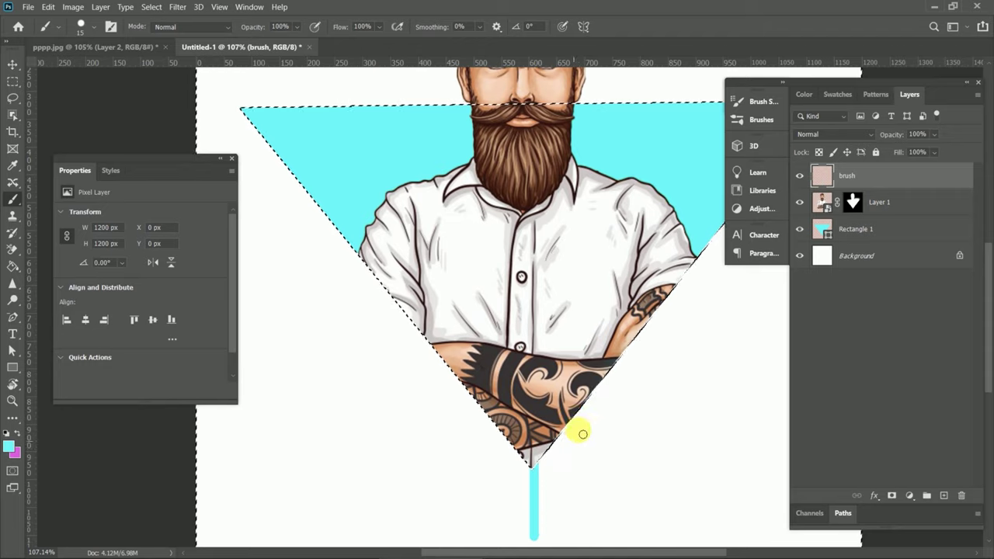
pyautogui.moveTo(580, 417); pyautogui.dragTo(580, 451)
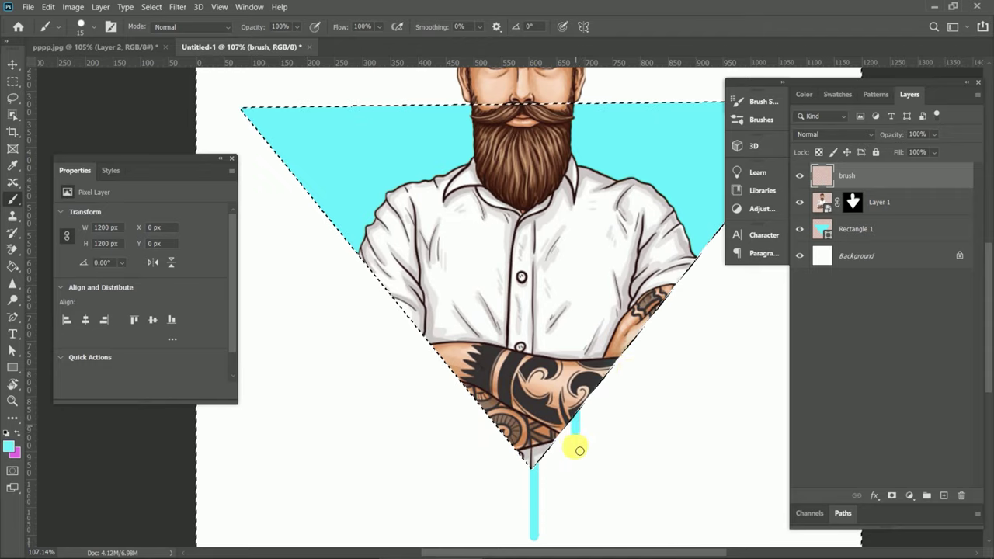
pyautogui.keyDown('shift'); pyautogui.click(626, 365); pyautogui.keyUp('shift')
pyautogui.hotkey('ctrl', 'z')
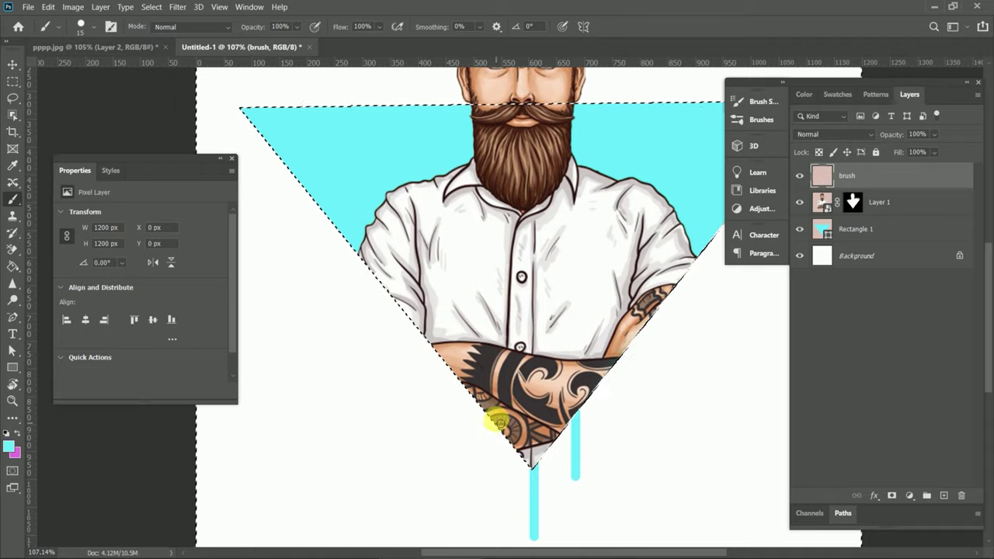
pyautogui.press('F5')
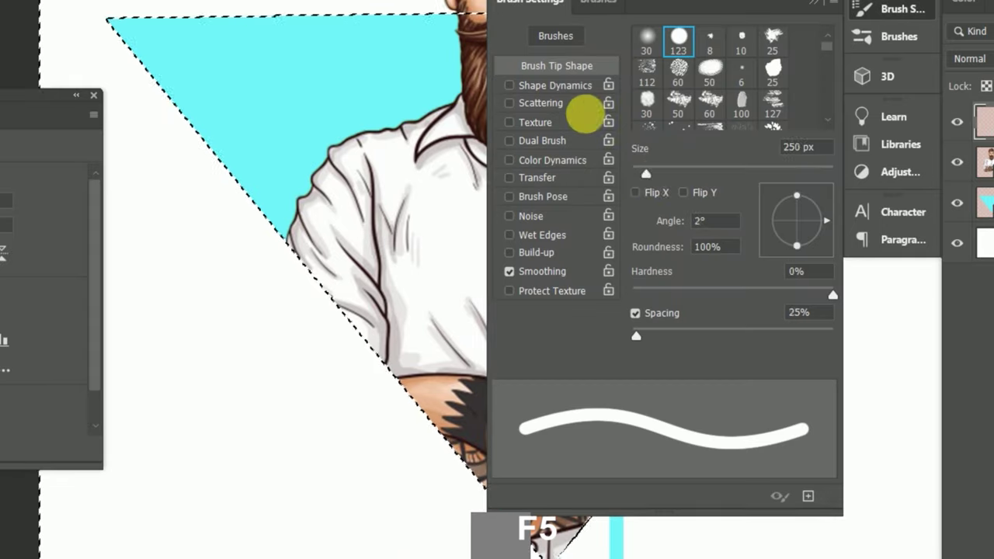
# Step: Set the brush tip size to 20 px in Brush Settings and close the panel
pyautogui.click(654, 168)
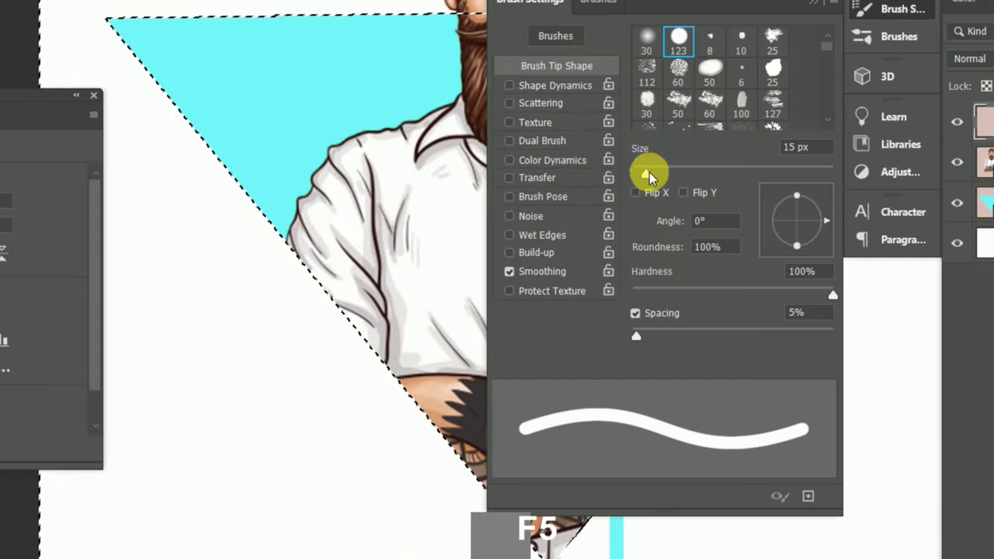
pyautogui.doubleClick(806, 146)
pyautogui.write('1')
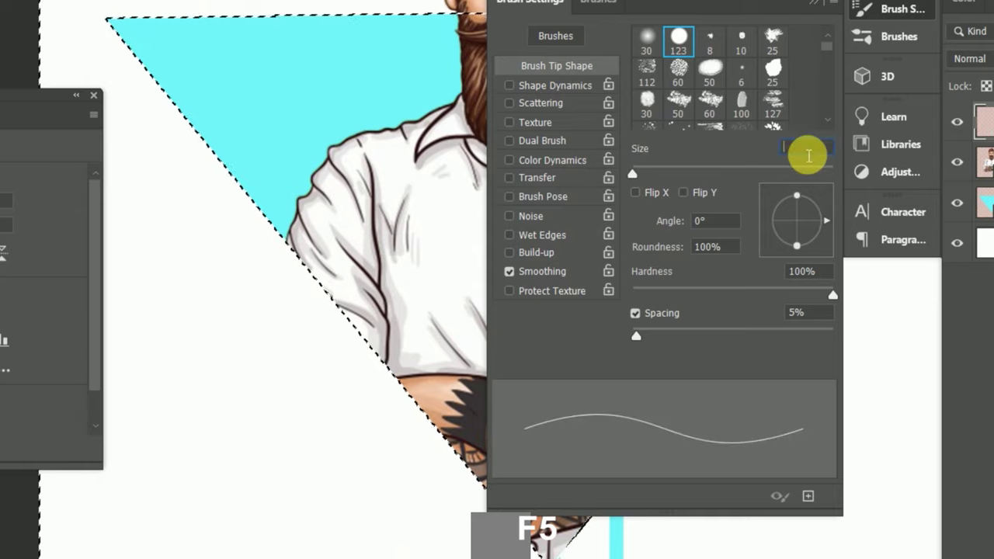
pyautogui.write('20')
pyautogui.press('Return')
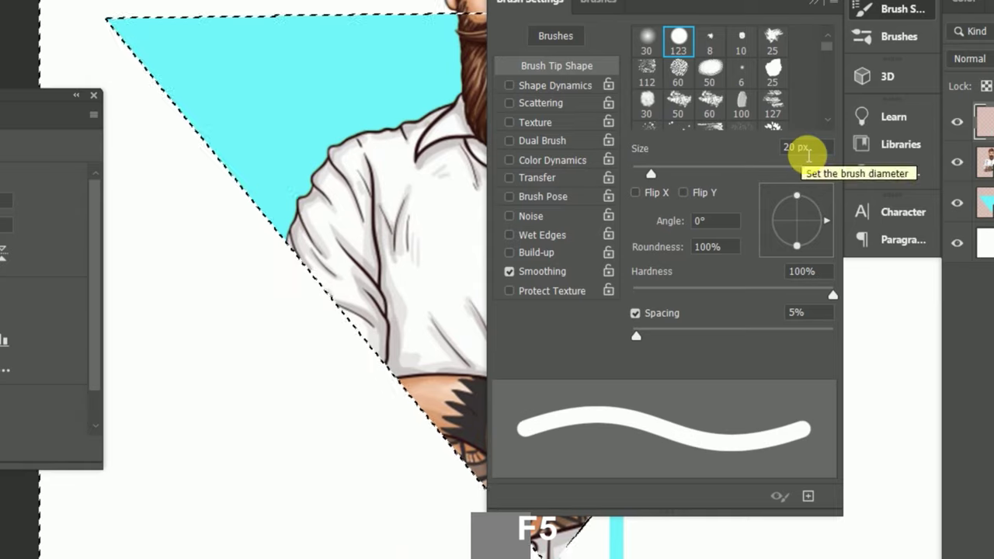
pyautogui.click(703, 87)
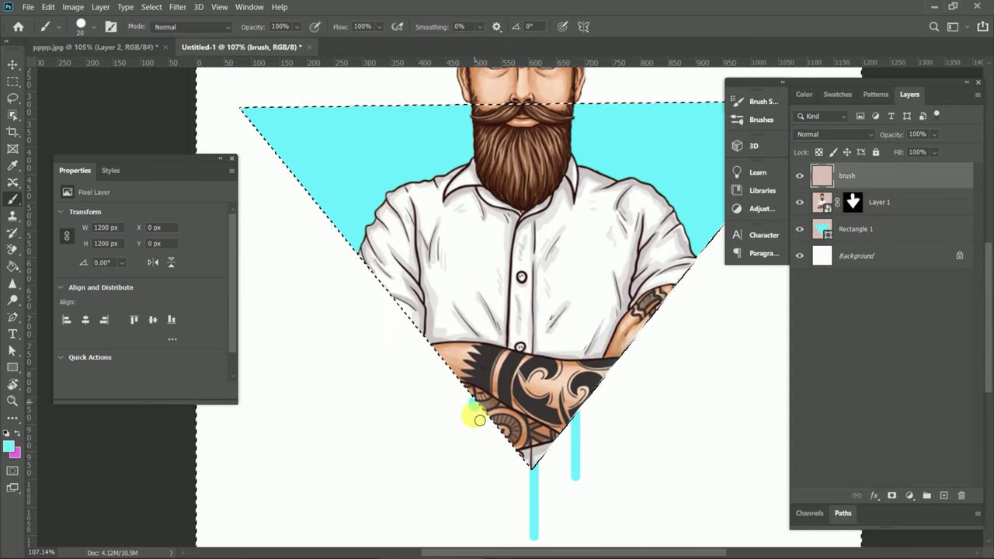
# Step: Paint four more vertical cyan drips below the triangle's tip and its left and right edges
pyautogui.moveTo(472, 481); pyautogui.dragTo(474, 504)
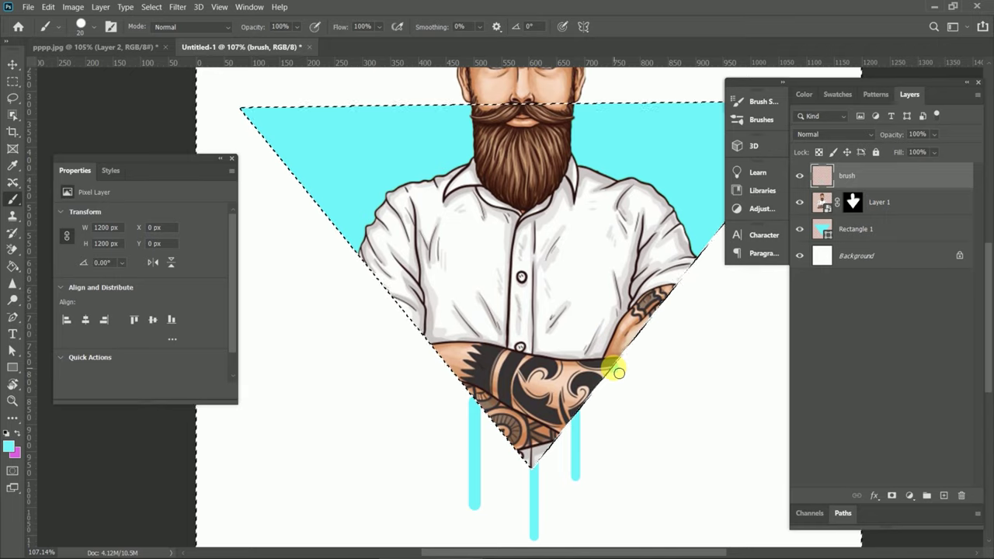
pyautogui.moveTo(613, 367); pyautogui.dragTo(614, 419)
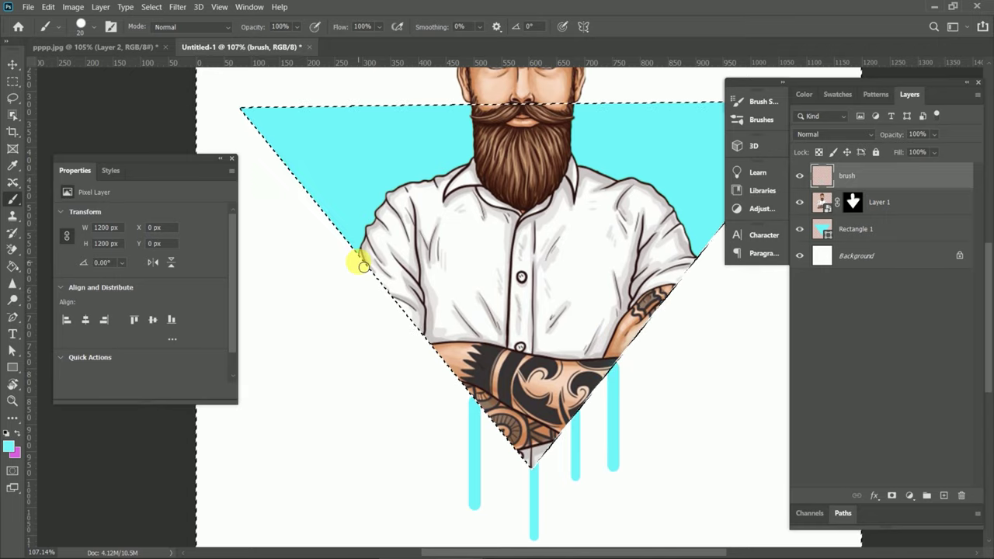
pyautogui.moveTo(363, 265); pyautogui.dragTo(358, 392)
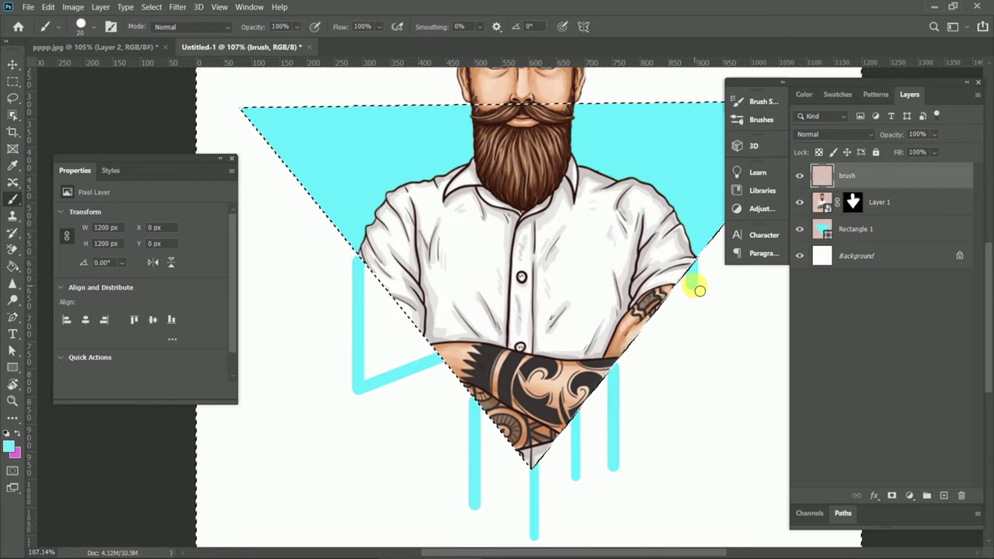
pyautogui.moveTo(695, 270); pyautogui.dragTo(691, 400)
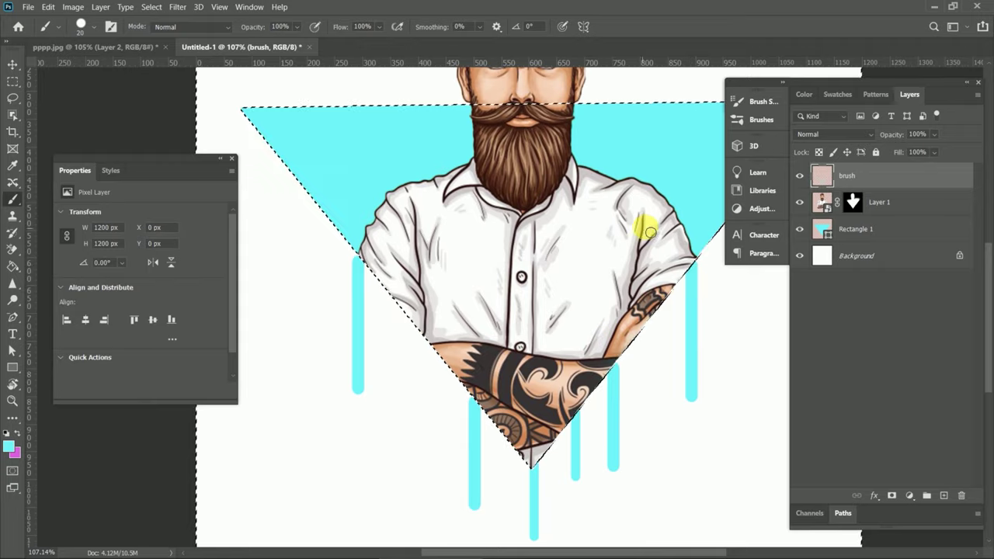
# Step: Shrink the brush tip to 10 px in Brush Settings, moving the panel out of the way
pyautogui.press('F5')
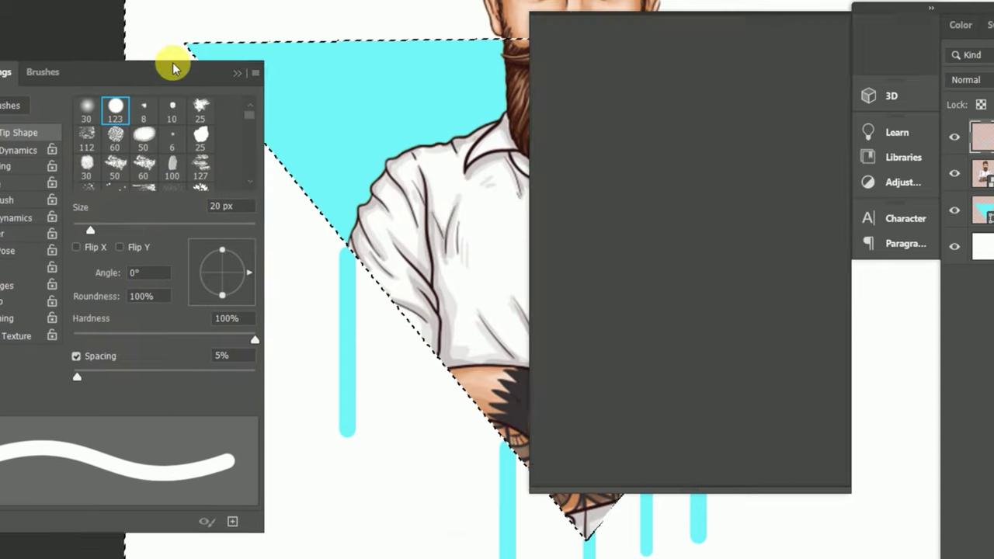
pyautogui.moveTo(218, 66); pyautogui.dragTo(233, 44)
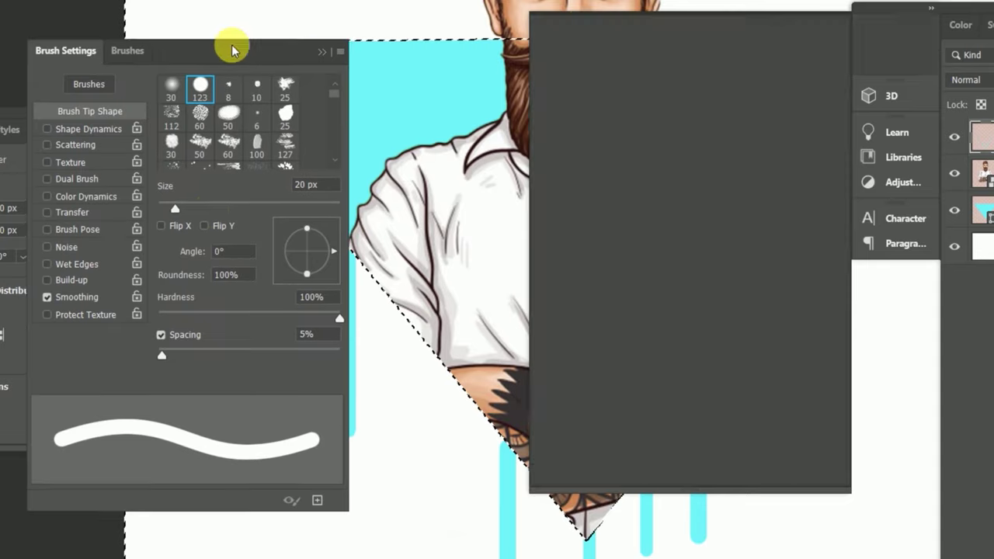
pyautogui.moveTo(188, 214); pyautogui.dragTo(181, 212)
pyautogui.click(328, 189)
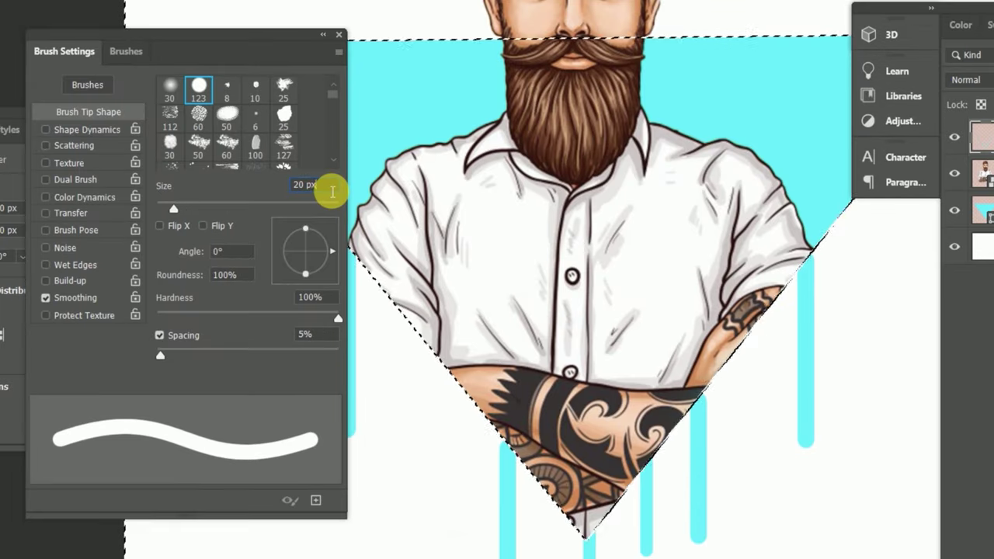
pyautogui.press('BackSpace')
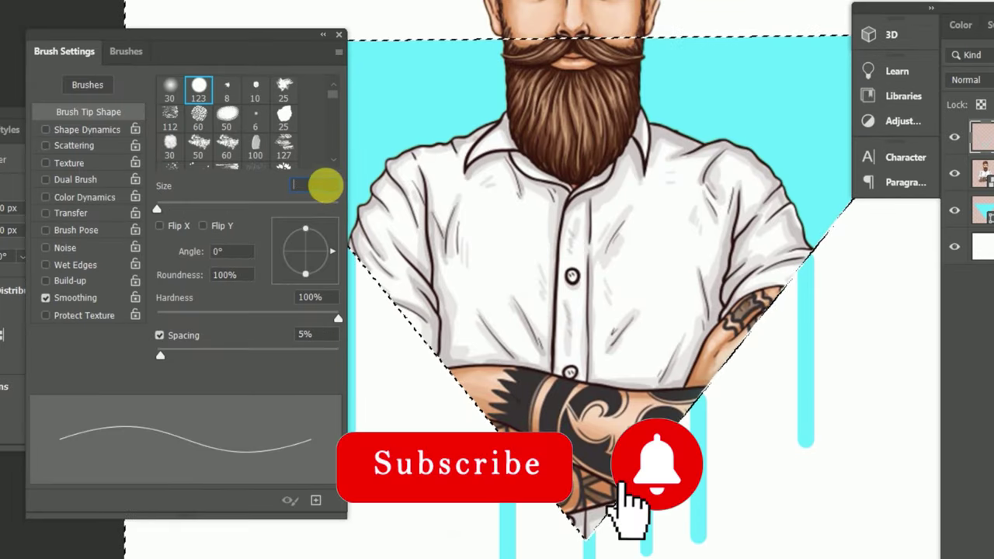
pyautogui.write('10')
pyautogui.press('Return')
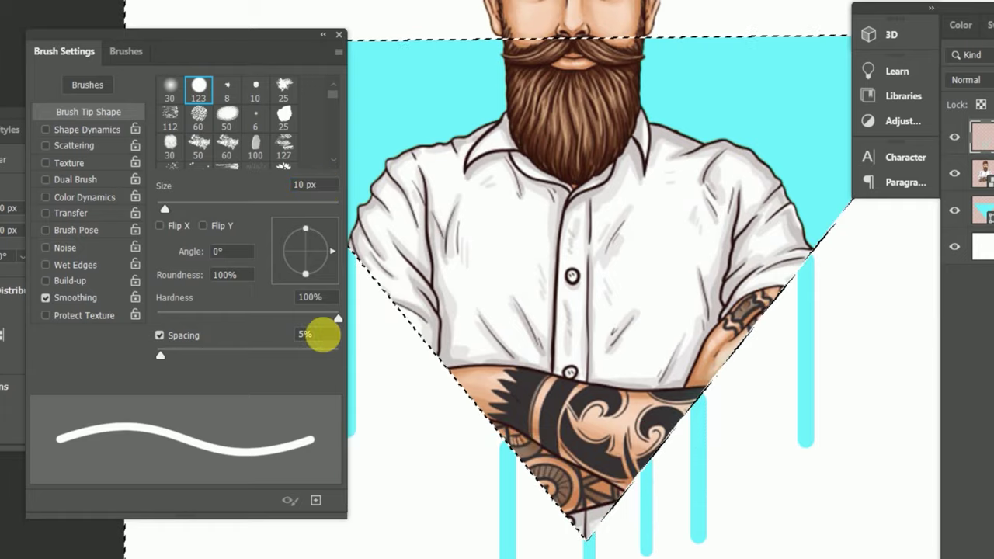
pyautogui.moveTo(261, 33); pyautogui.dragTo(136, 34)
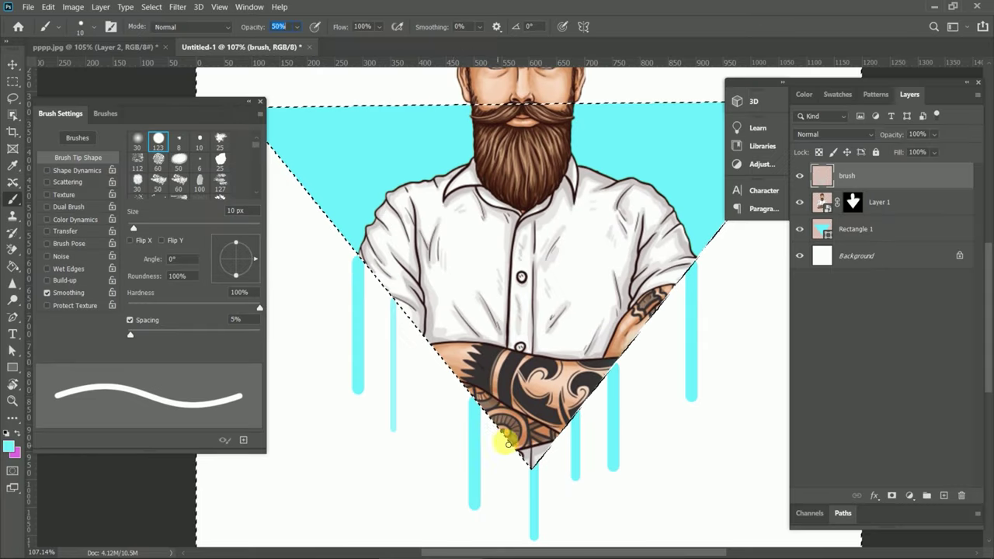
# Step: Paint two thin half-opacity cyan drips below the tattooed arm, then clear the triangle selection
pyautogui.moveTo(445, 358); pyautogui.dragTo(446, 441)
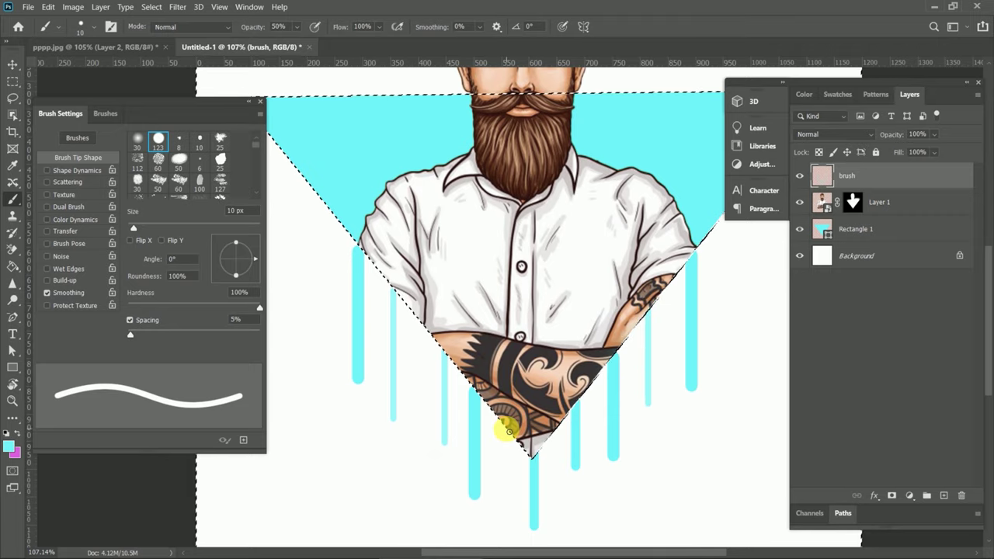
pyautogui.moveTo(509, 431); pyautogui.dragTo(506, 458)
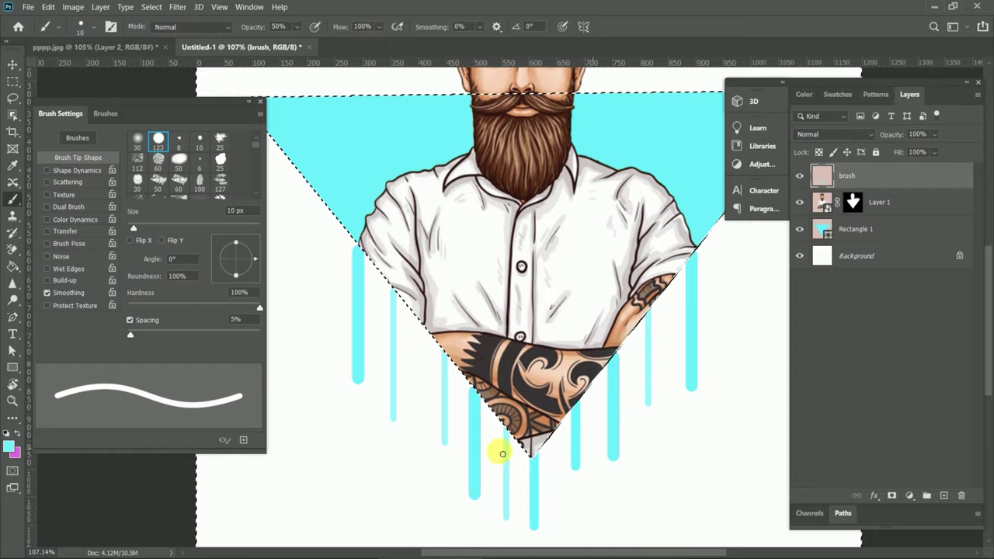
pyautogui.scroll(-3, 476, 450)
pyautogui.hotkey('ctrl', 'd')
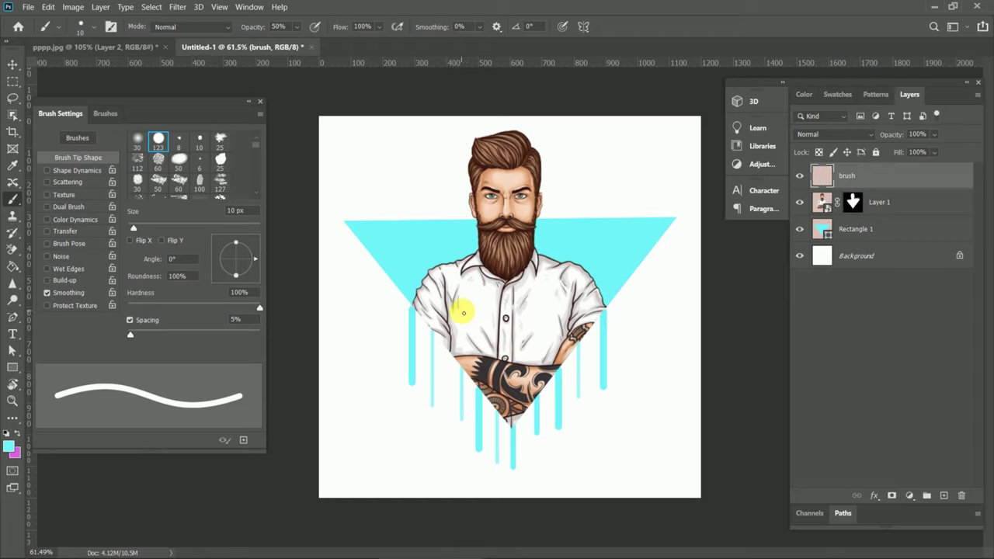
# Step: Switch to the Move tool (V) to move layer content
pyautogui.press('v')
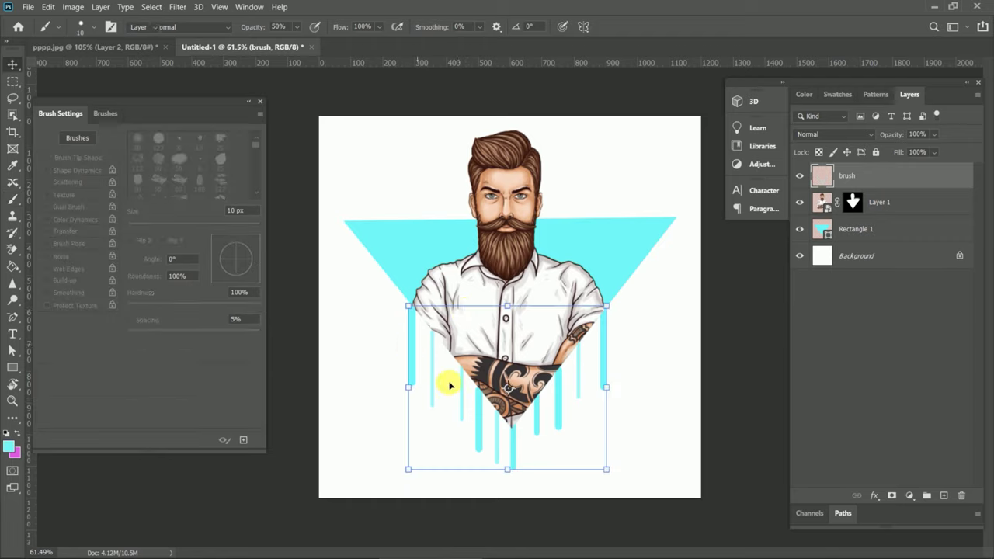